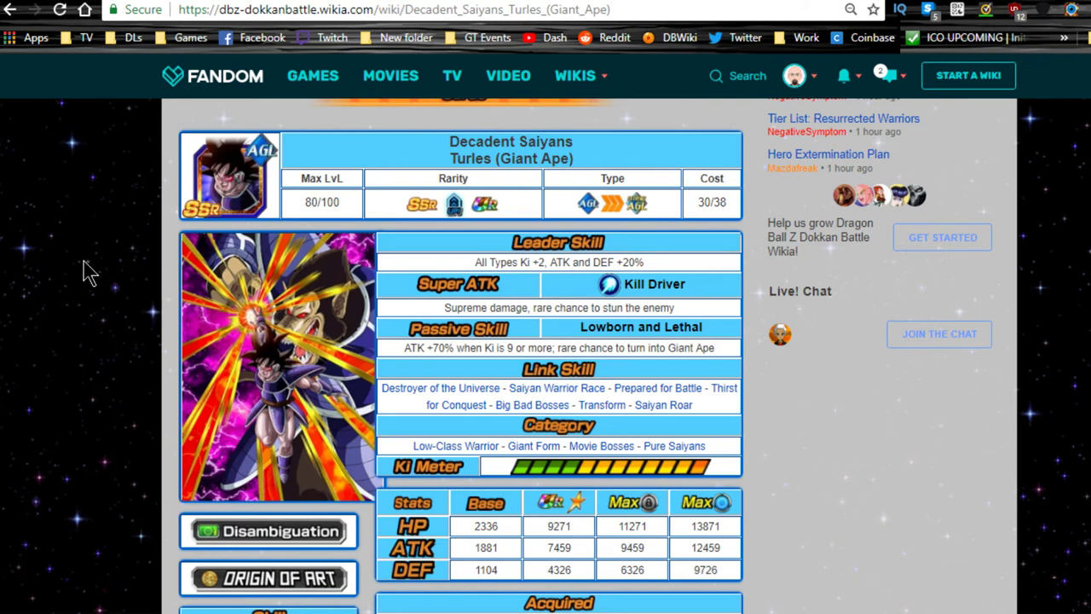
# - Review the leader skill of the Decadent Saiyans Turles (Giant Ape) card and its passive skill's chance to turn into Giant Ape
pyautogui.scroll(3, 166, 284)
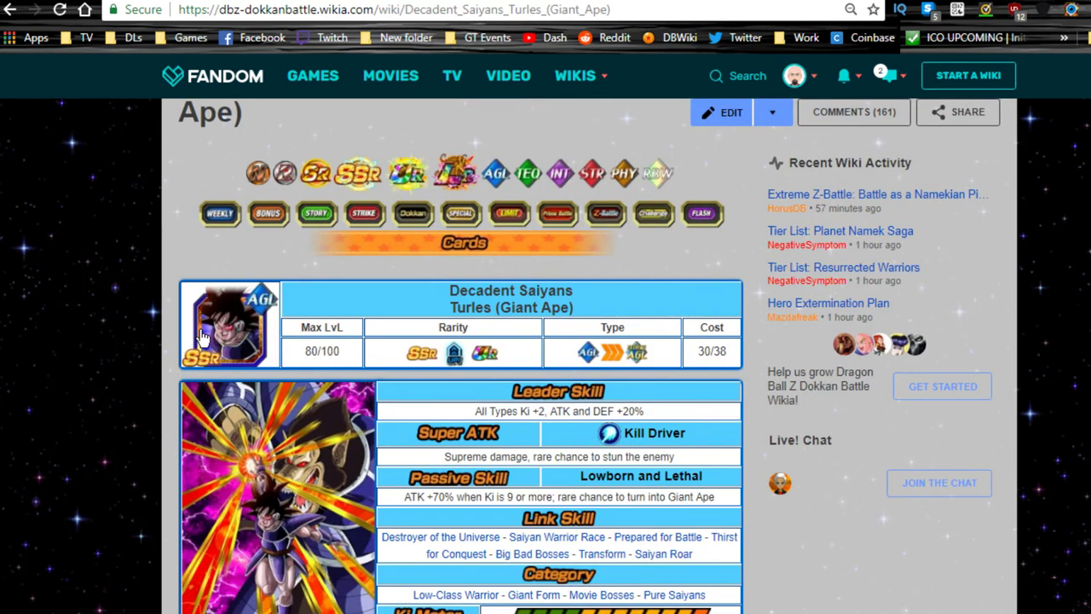
pyautogui.tripleClick(547, 411)
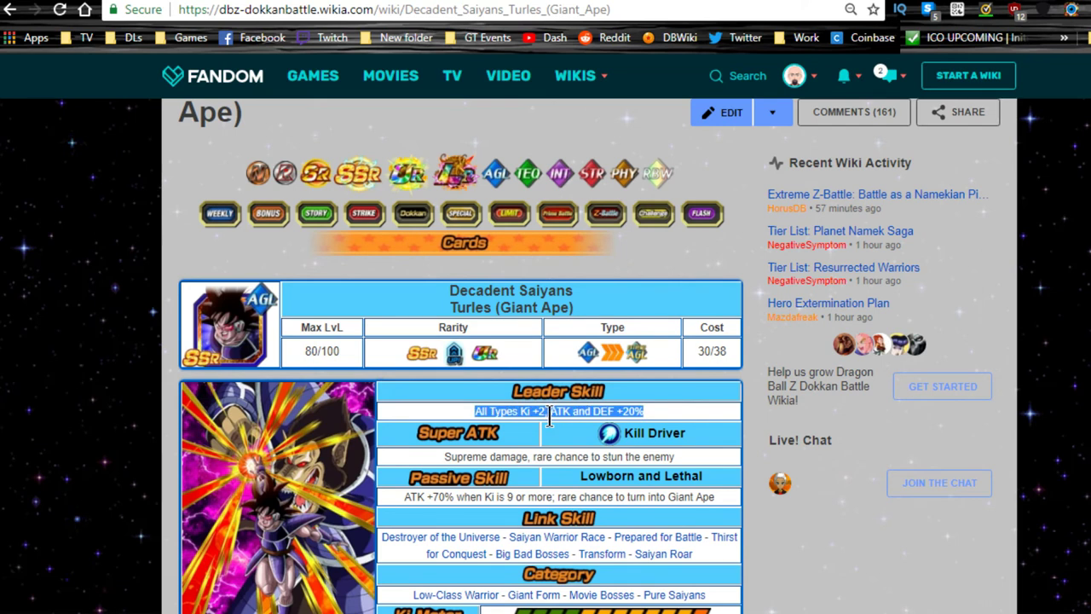
pyautogui.doubleClick(551, 413)
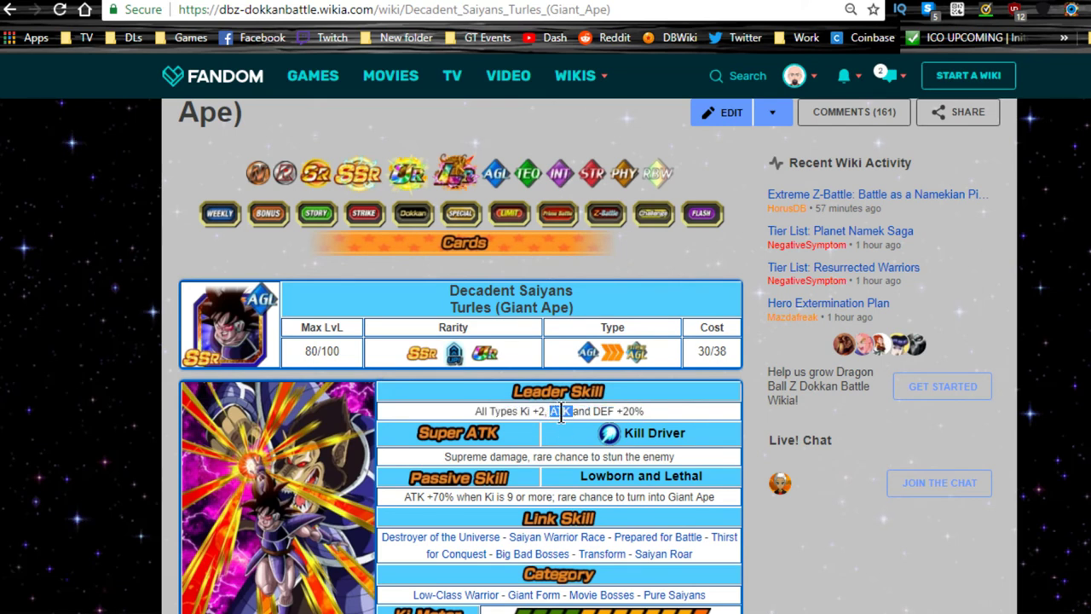
pyautogui.tripleClick(553, 412)
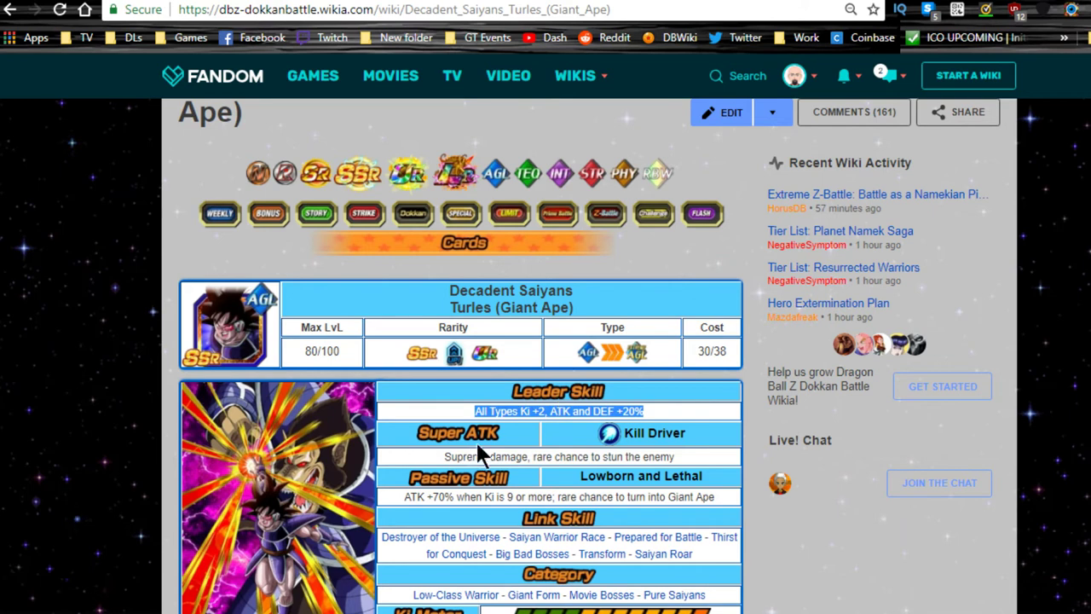
pyautogui.click(431, 496)
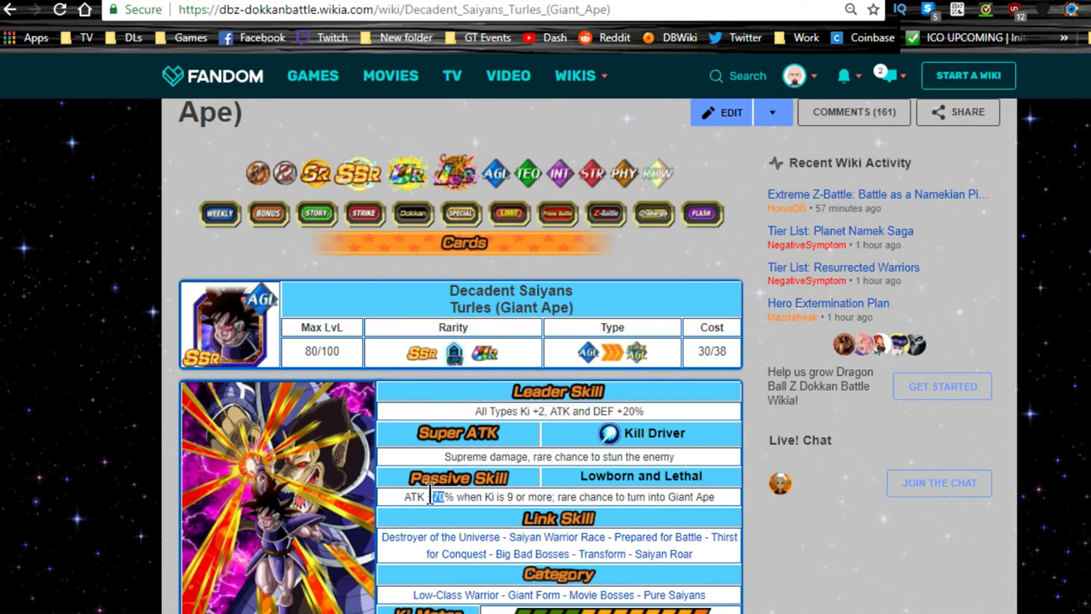
pyautogui.moveTo(552, 496); pyautogui.dragTo(692, 496)
# - Examine the Details section of the Decadent Saiyans Turles card, highlighting the Ki multiplier, stun chance and Giant Ape transformation lines
pyautogui.scroll(-2, 693, 456)
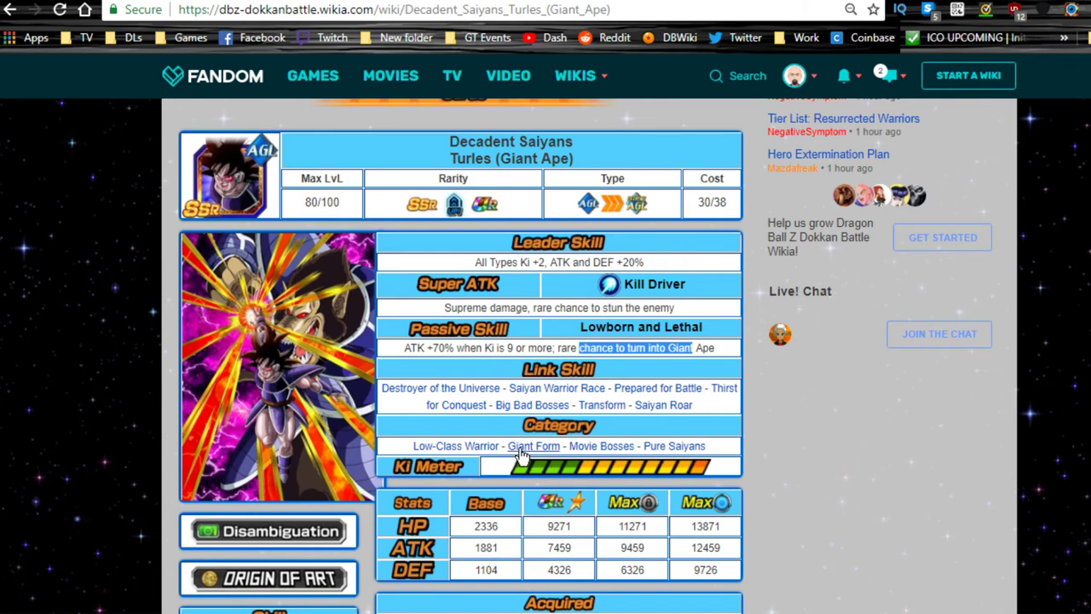
pyautogui.scroll(-1, 810, 432)
pyautogui.scroll(-3, 810, 431)
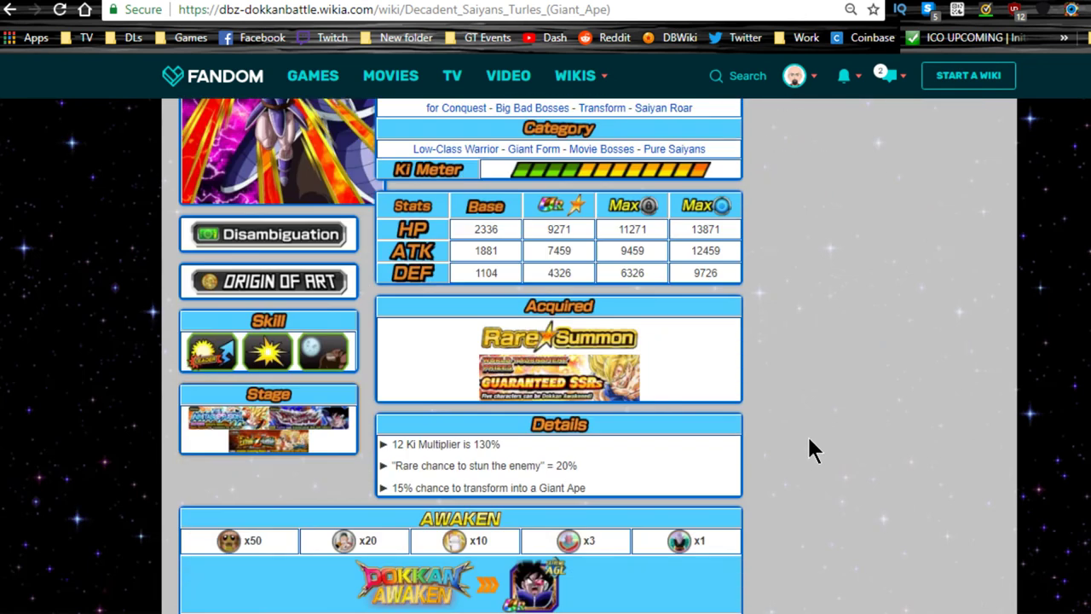
pyautogui.tripleClick(481, 449)
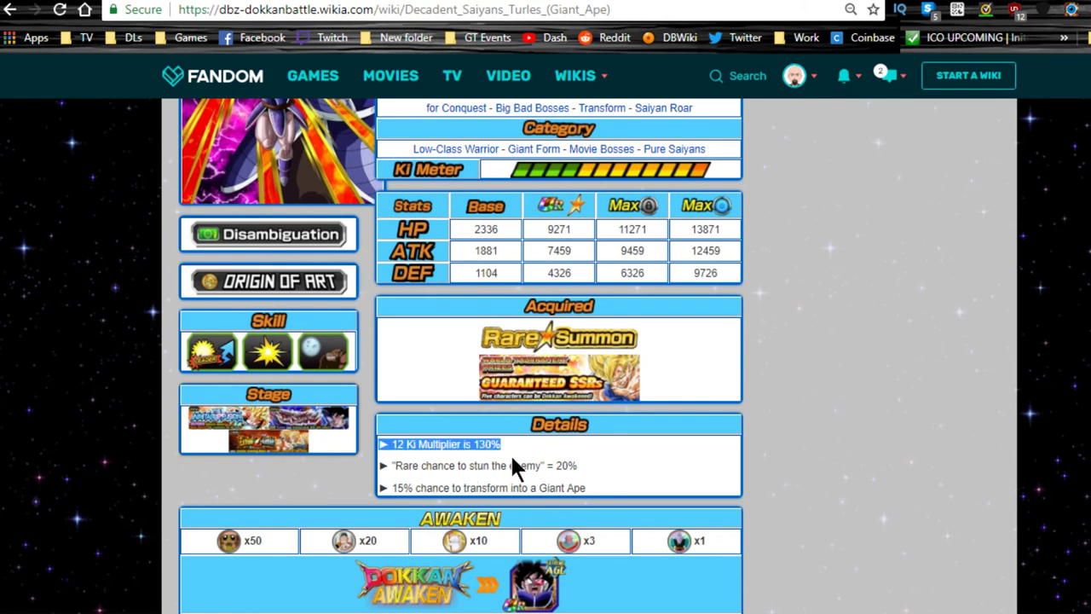
pyautogui.tripleClick(543, 466)
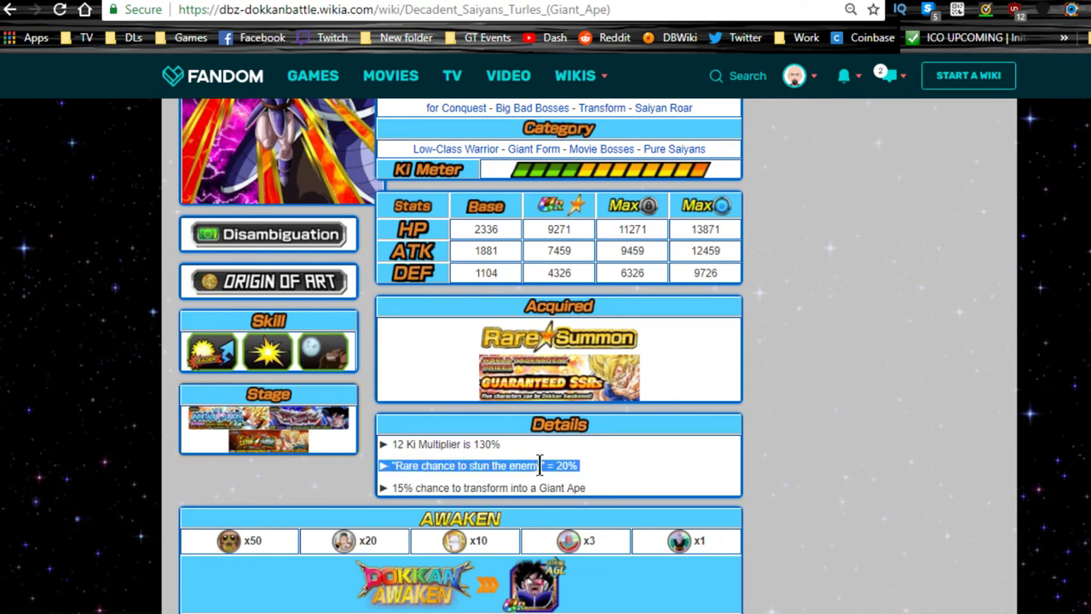
pyautogui.click(526, 492)
pyautogui.tripleClick(525, 489)
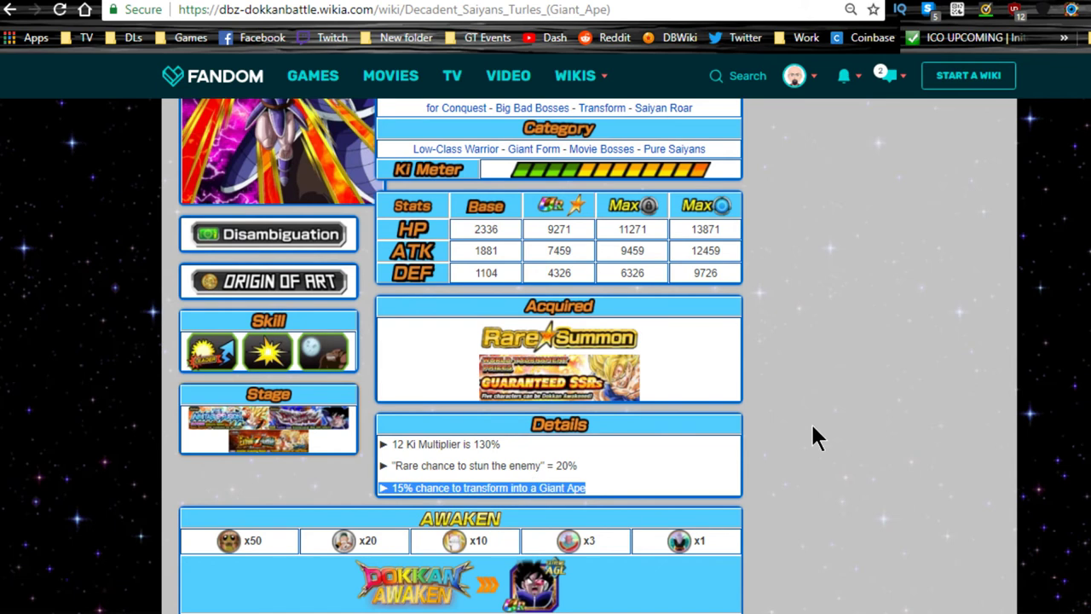
# - Open the page of the Turles medal required for the card's Dokkan Awakening and show its usage and location
pyautogui.scroll(-2, 792, 477)
pyautogui.click(804, 470)
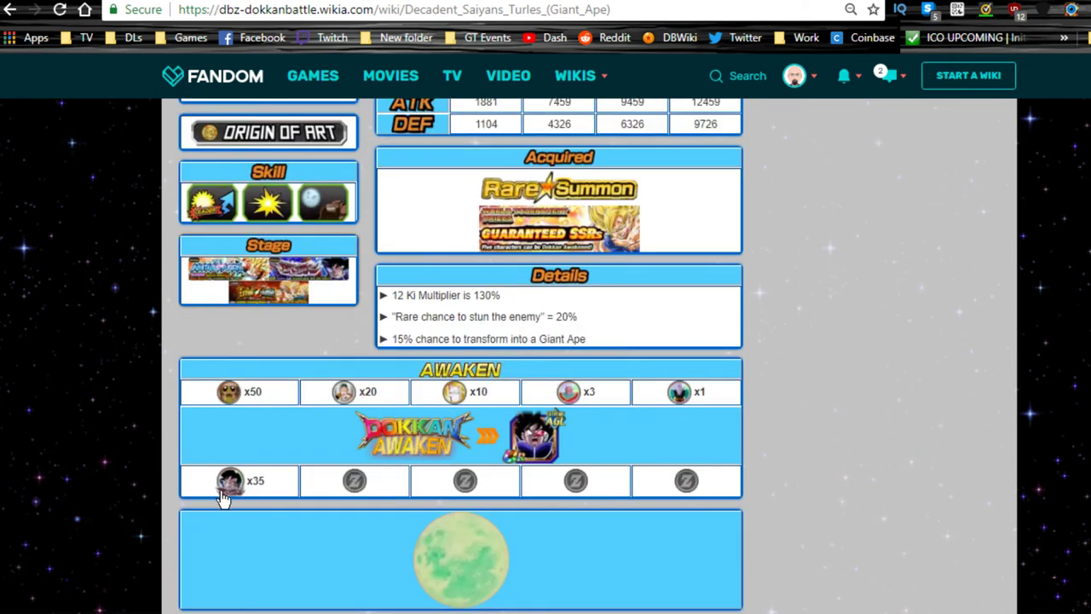
pyautogui.scroll(-2, 268, 397)
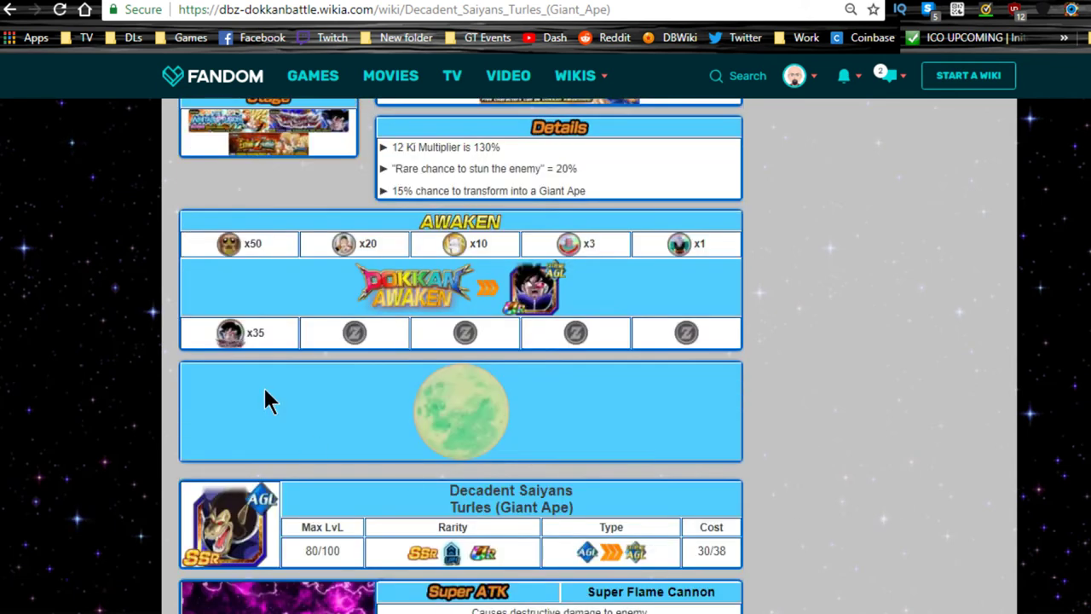
pyautogui.click(237, 323)
pyautogui.scroll(-4, 460, 443)
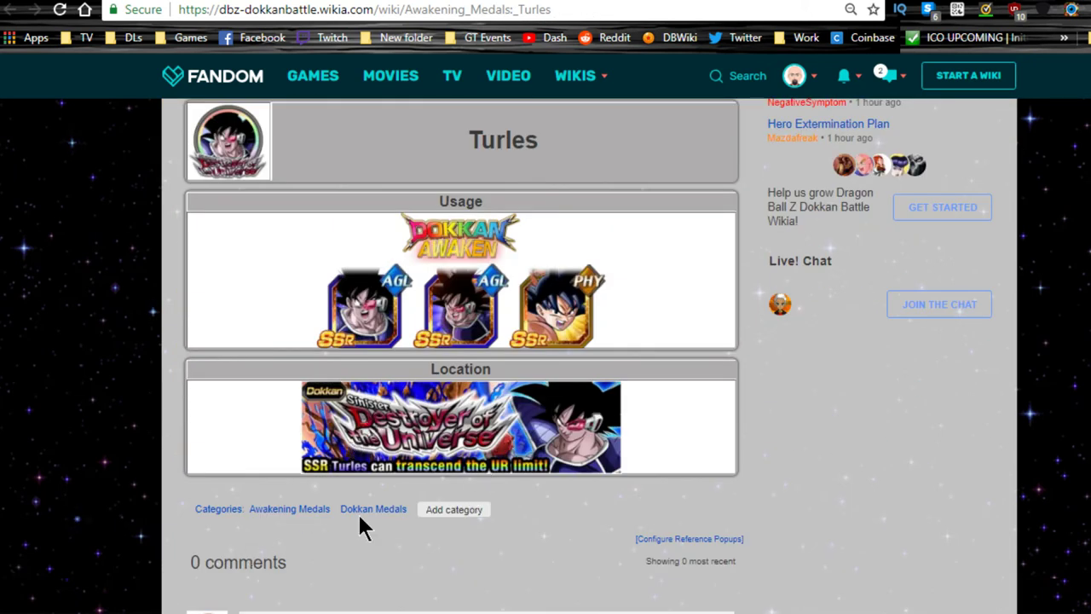
# - Open the Sinister Destroyer of the Universe event from the medal's location and view its level table and additional information
pyautogui.click(479, 444)
pyautogui.scroll(-8, 554, 545)
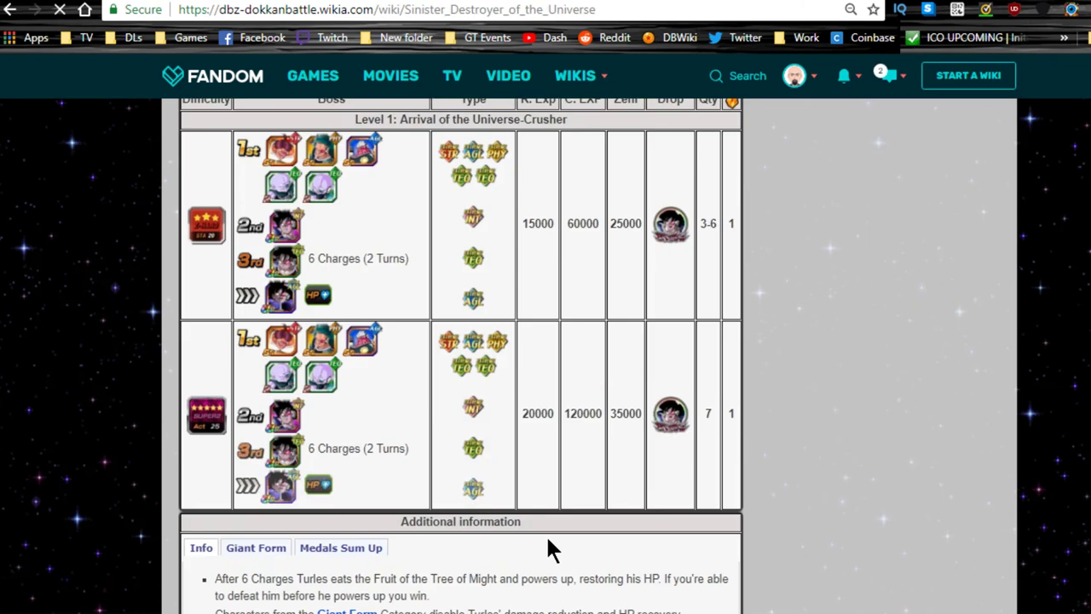
pyautogui.scroll(-4, 545, 533)
pyautogui.scroll(2, 695, 341)
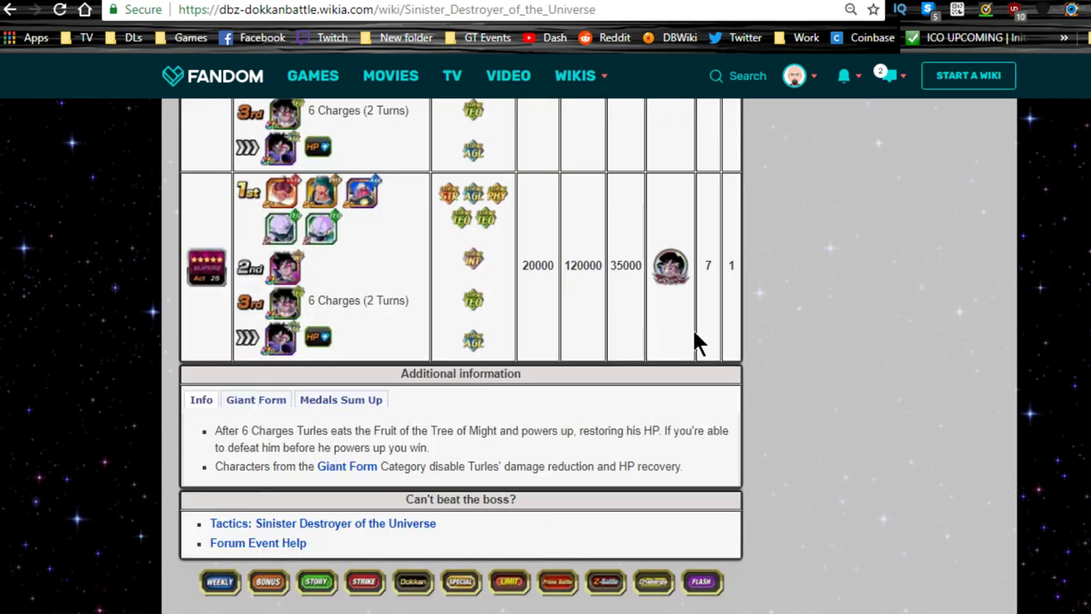
# - Check the medal dropped by the event's hardest difficulty and return to the event page
pyautogui.click(673, 272)
pyautogui.scroll(-3, 426, 460)
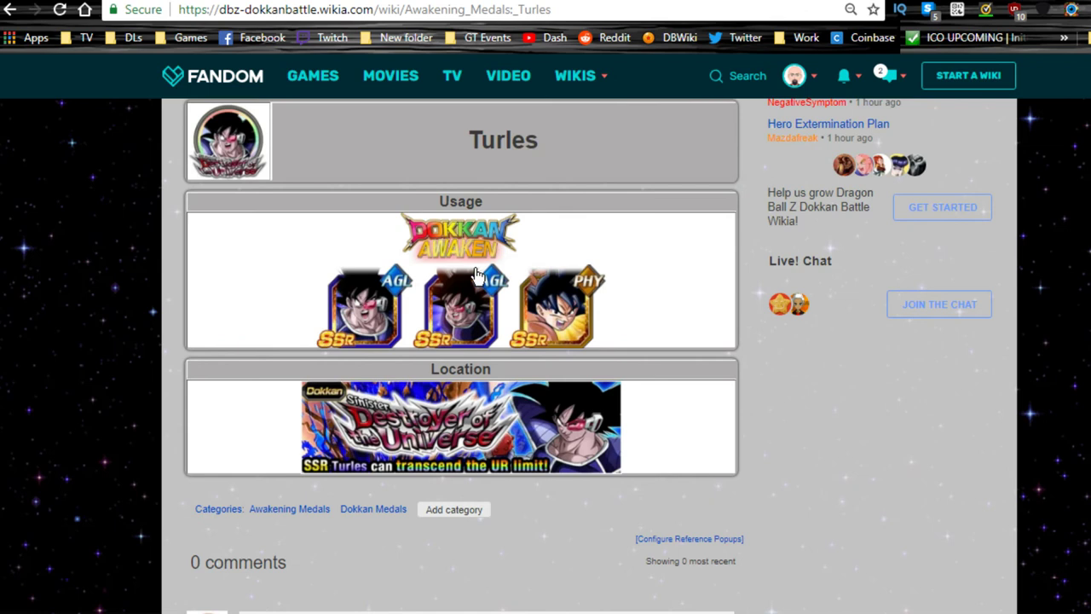
pyautogui.click(10, 10)
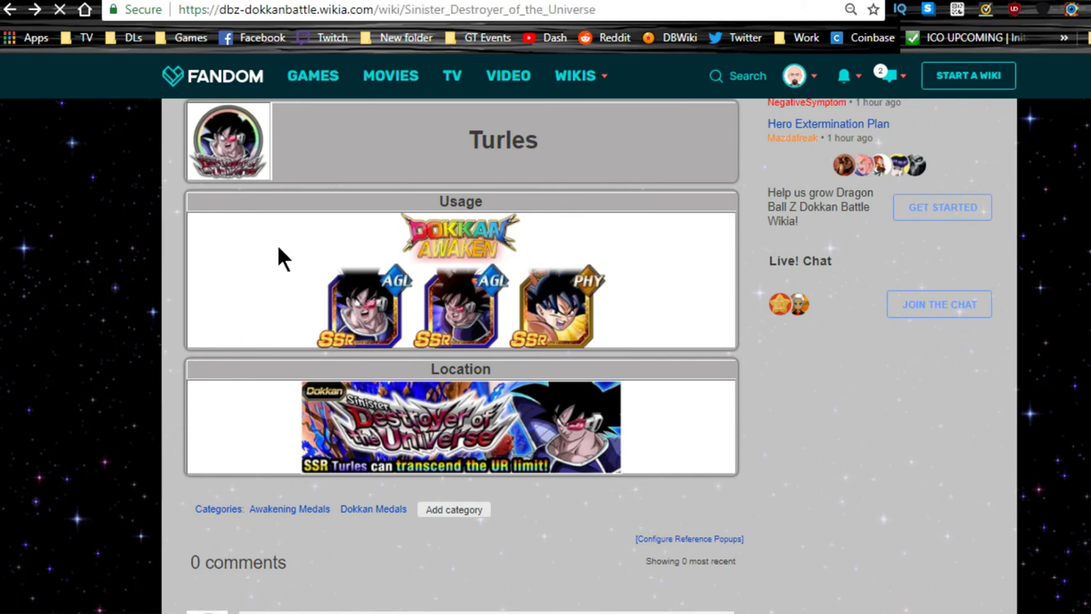
# - Examine the third boss phase of the event's hardest difficulty, highlighting its charges and turns note
pyautogui.scroll(2, 554, 477)
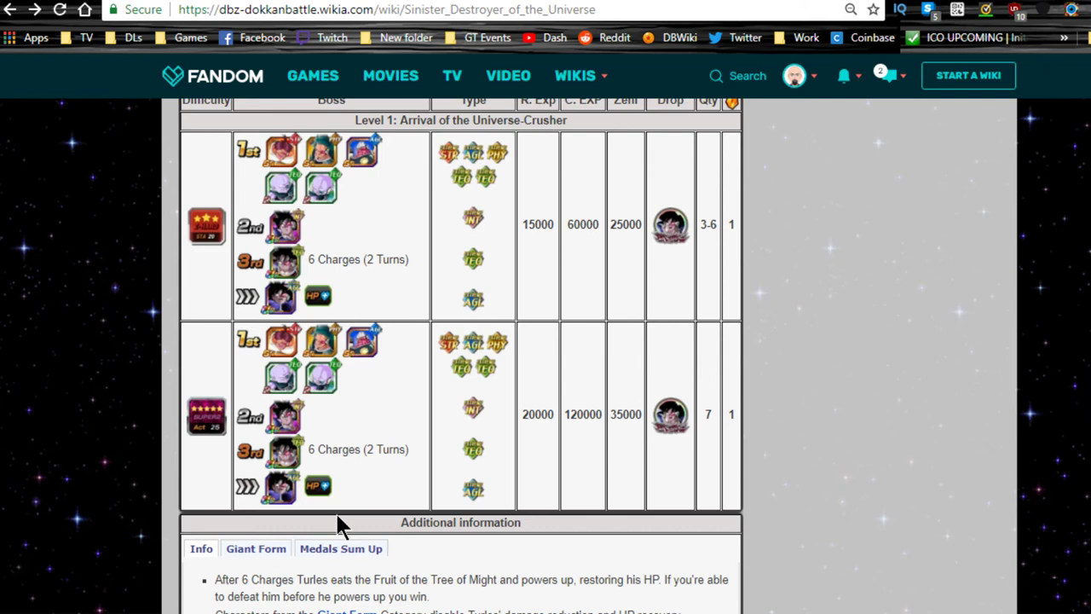
pyautogui.tripleClick(326, 452)
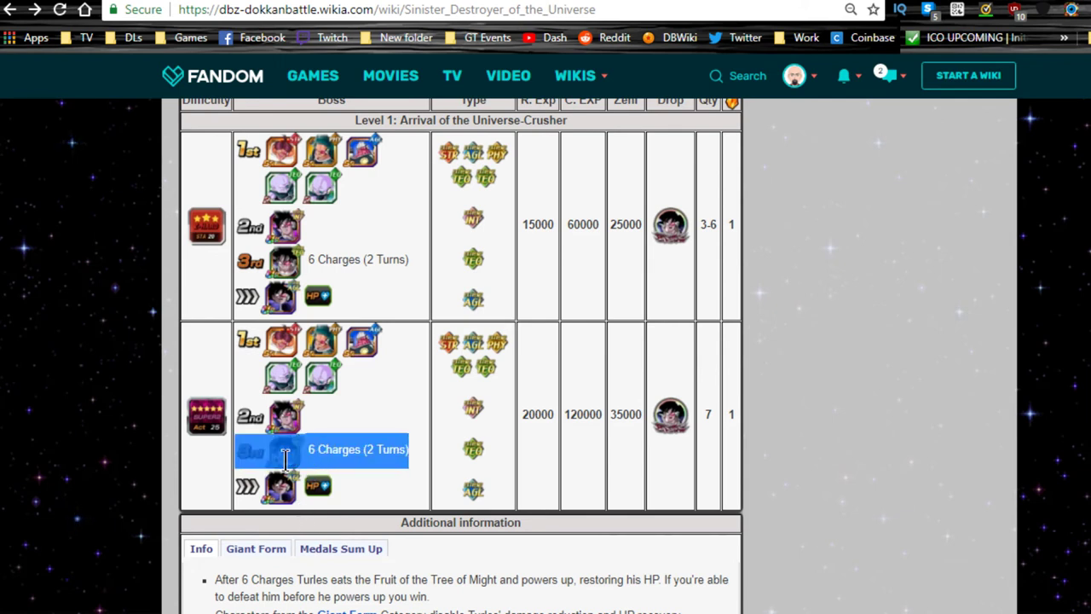
pyautogui.moveTo(401, 449)
pyautogui.mouseDown()
pyautogui.moveTo(395, 468)
pyautogui.moveTo(396, 452)
pyautogui.mouseUp()
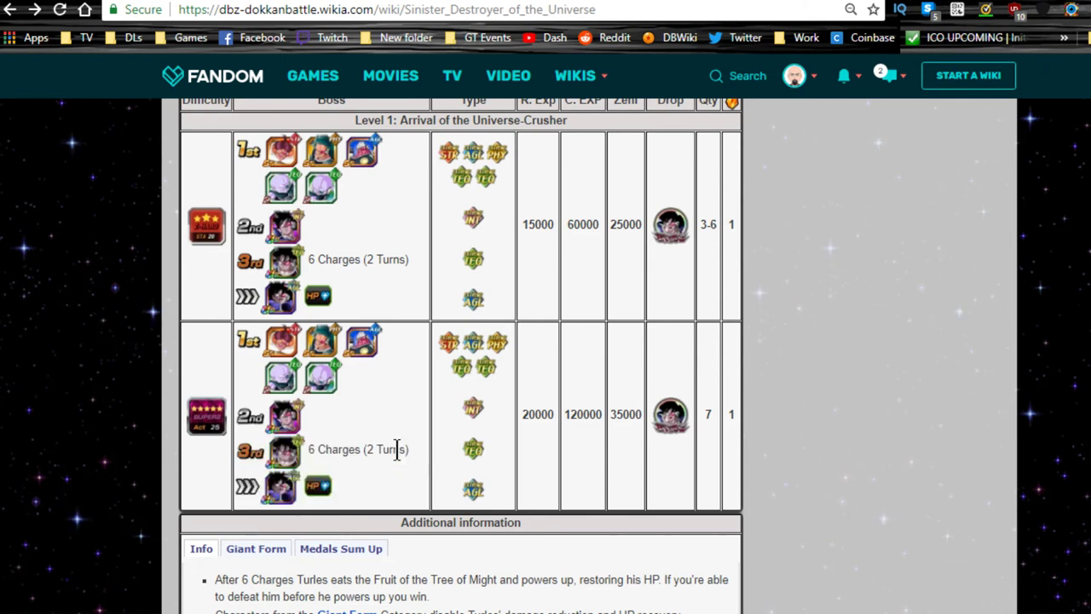
pyautogui.tripleClick(396, 451)
pyautogui.click(438, 453)
pyautogui.tripleClick(405, 449)
pyautogui.click(404, 449)
pyautogui.tripleClick(403, 450)
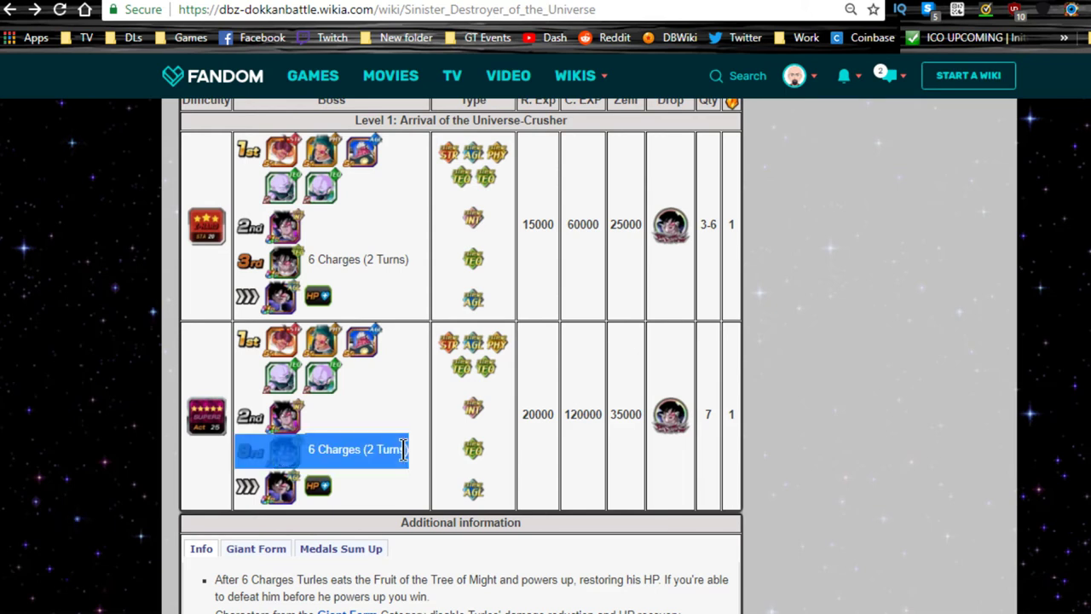
pyautogui.click(403, 450)
pyautogui.tripleClick(403, 450)
pyautogui.click(410, 447)
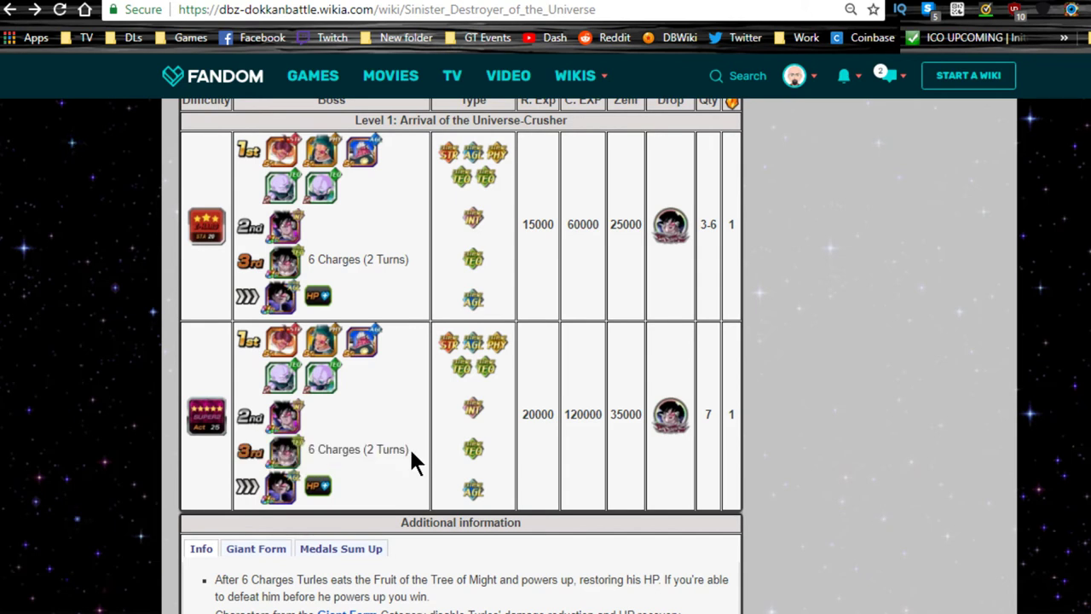
# - Switch to the Swirling Ambition Turles (Giant Ape) card page and highlight its leader skill text
pyautogui.press('Home')
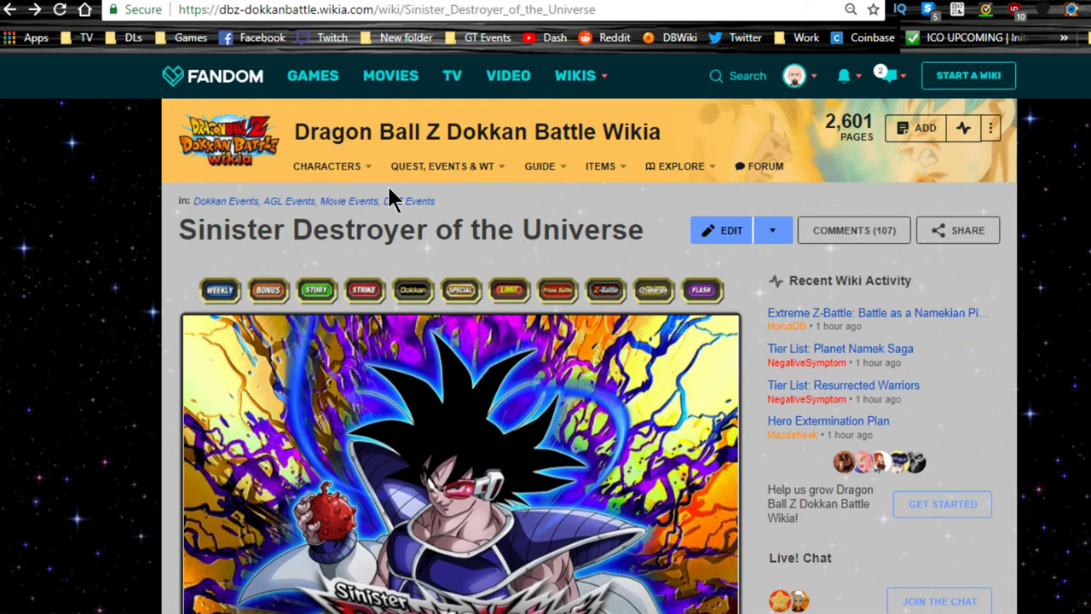
pyautogui.hotkey('alt', 'Left')
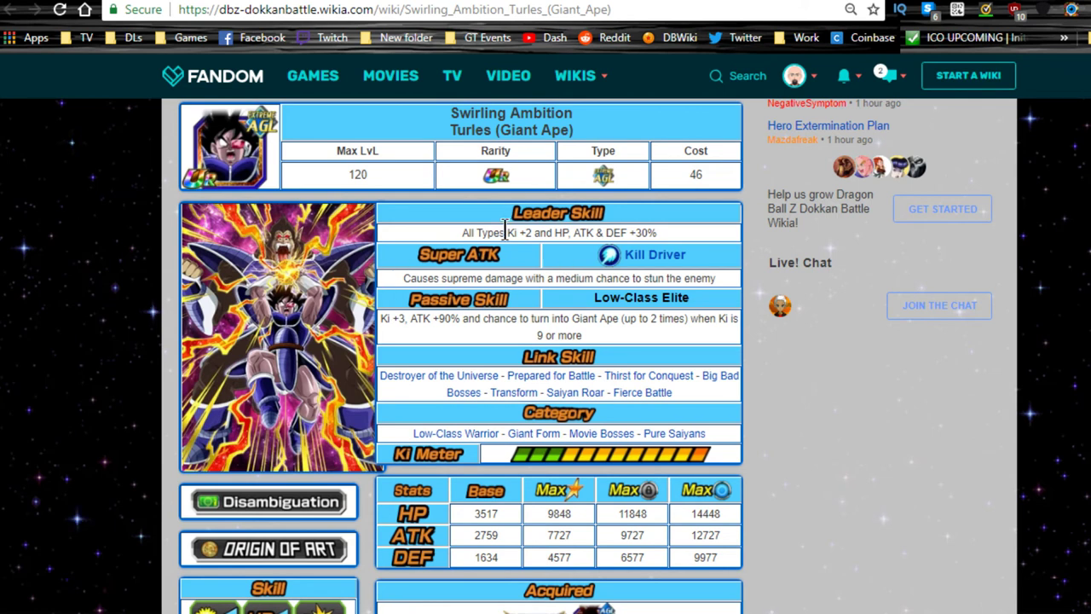
pyautogui.moveTo(506, 230); pyautogui.dragTo(659, 232)
pyautogui.click(654, 224)
pyautogui.tripleClick(645, 231)
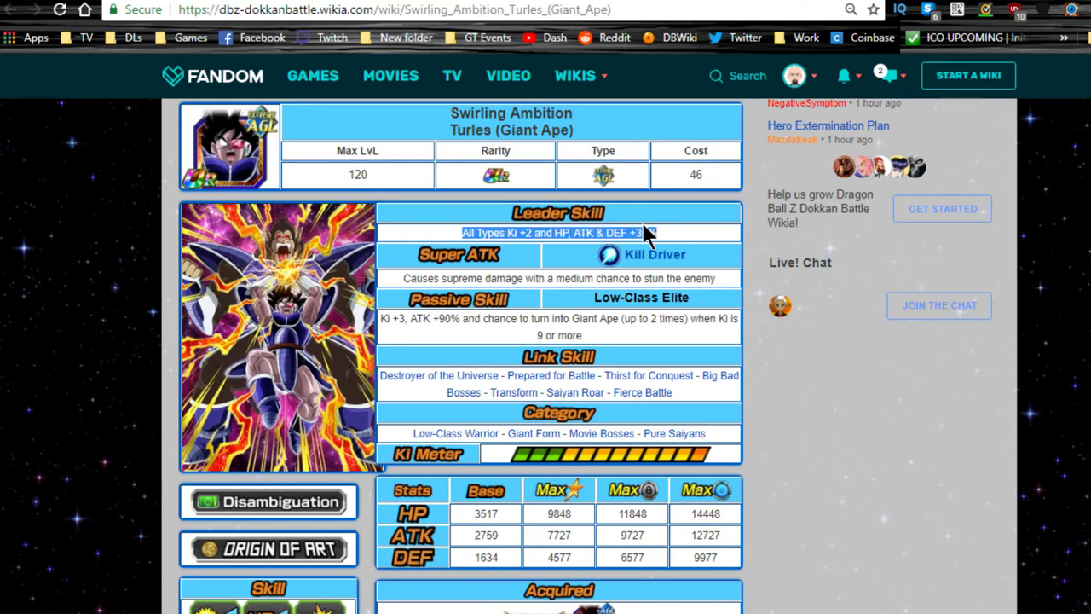
pyautogui.tripleClick(639, 231)
pyautogui.tripleClick(645, 233)
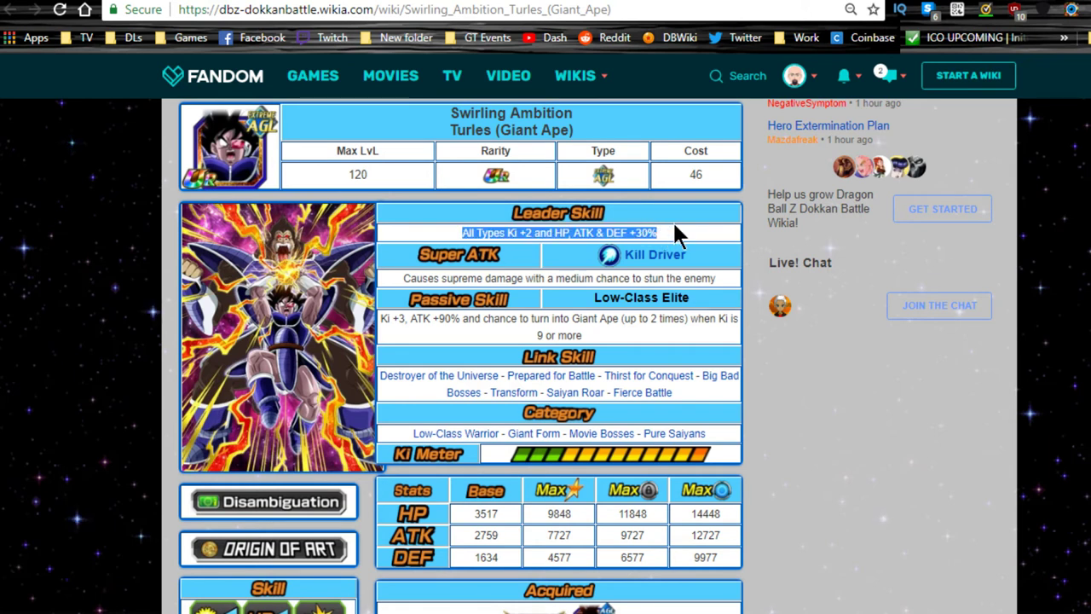
pyautogui.click(665, 226)
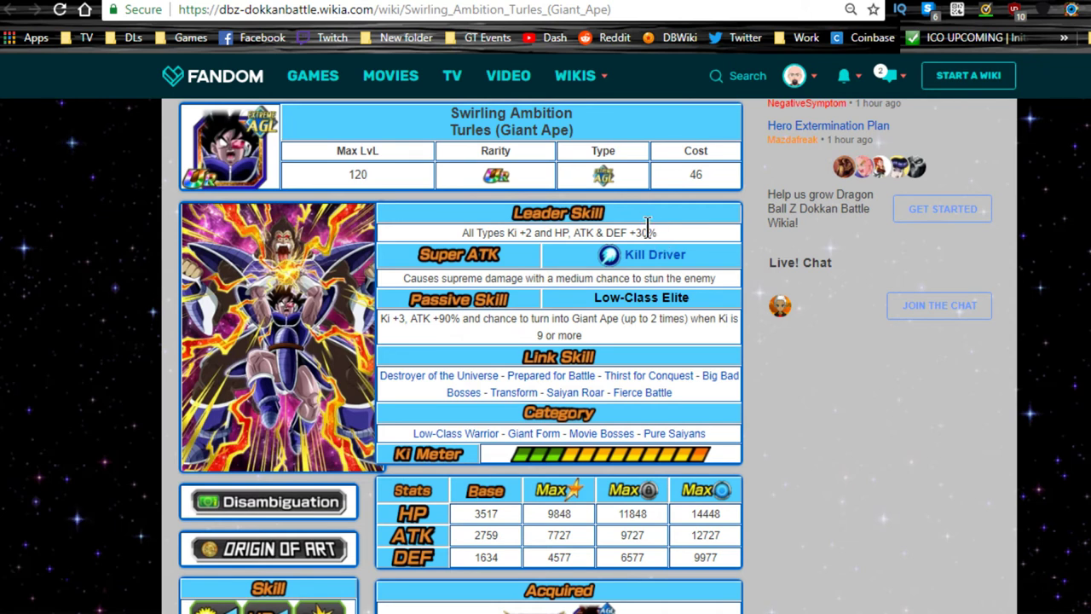
pyautogui.tripleClick(645, 230)
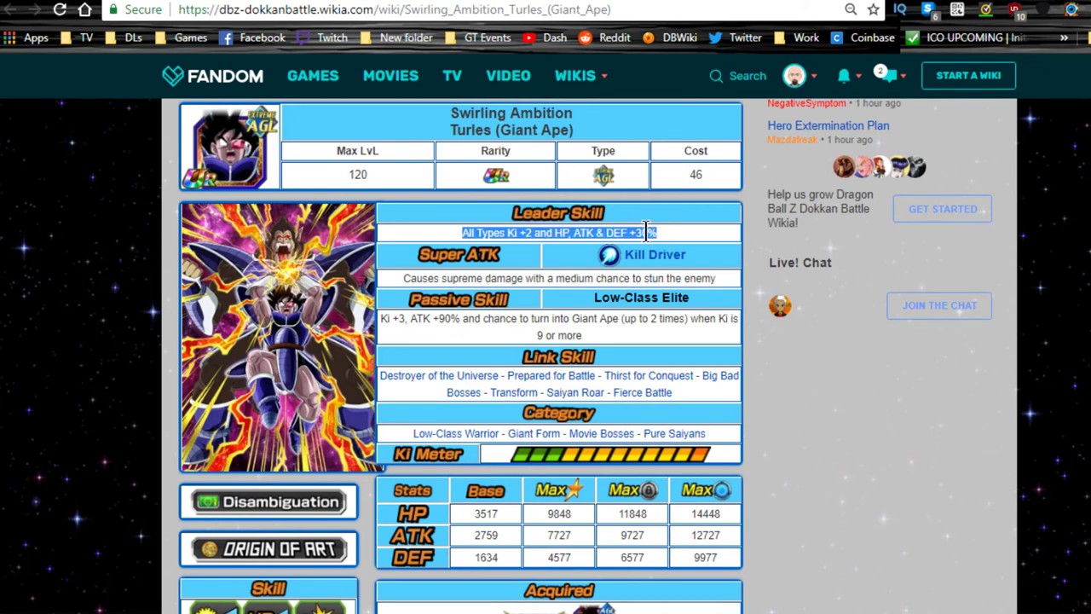
pyautogui.click(645, 230)
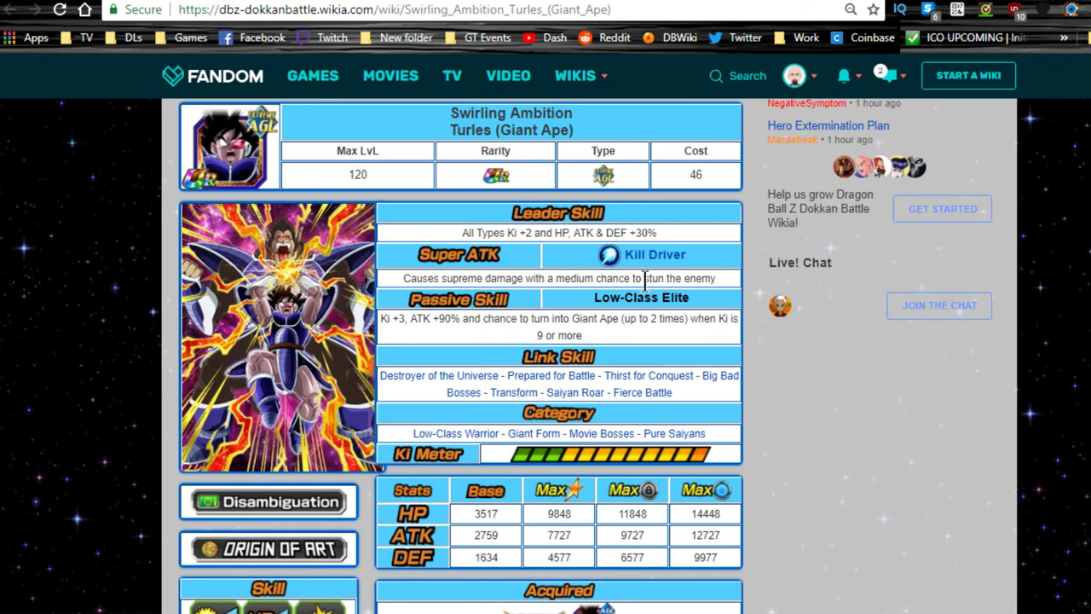
# - Review the Super ATK effect and the Low-Class Elite passive skill of the Swirling Ambition Turles card
pyautogui.moveTo(442, 278); pyautogui.dragTo(685, 279)
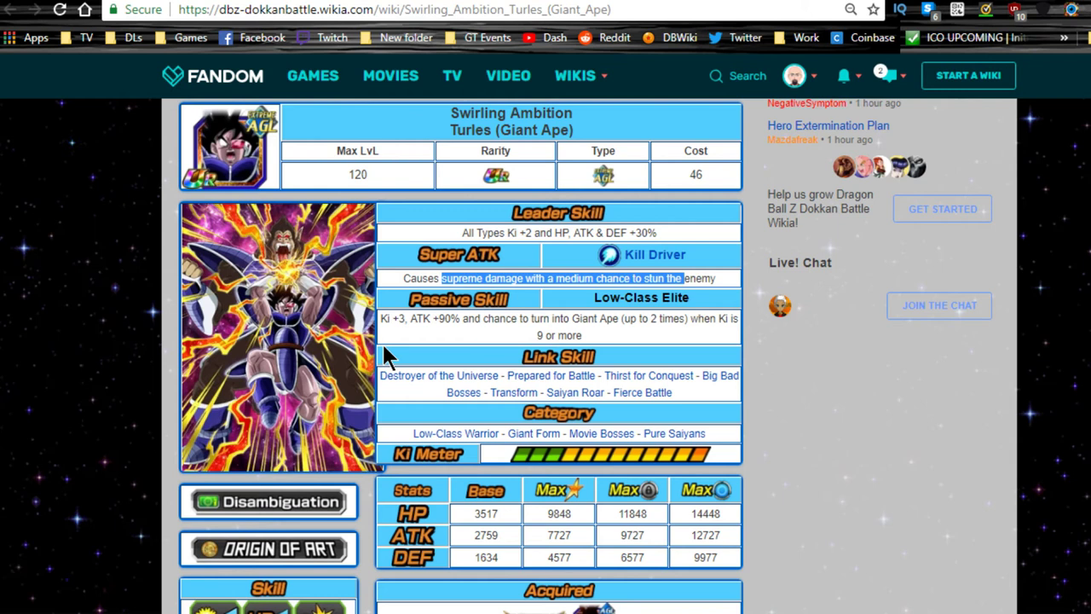
pyautogui.moveTo(398, 323); pyautogui.dragTo(693, 339)
pyautogui.click(681, 341)
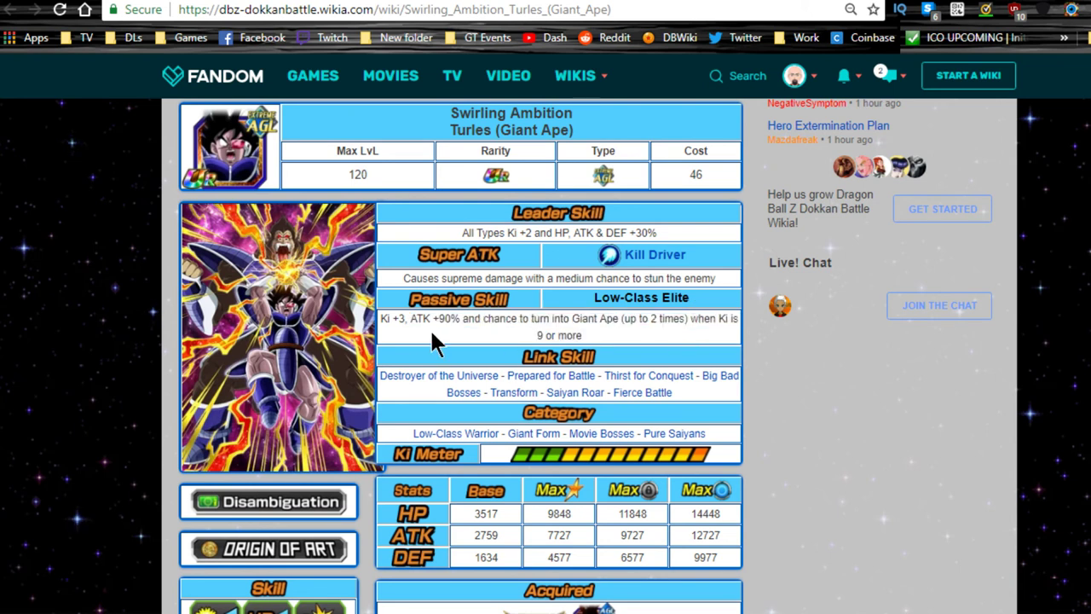
pyautogui.tripleClick(402, 326)
pyautogui.click(469, 323)
pyautogui.moveTo(410, 321); pyautogui.dragTo(464, 341)
pyautogui.click(429, 334)
# - Examine the ATK and DEF values in the maximum columns of the Swirling Ambition Turles stats table
pyautogui.scroll(-2, 818, 477)
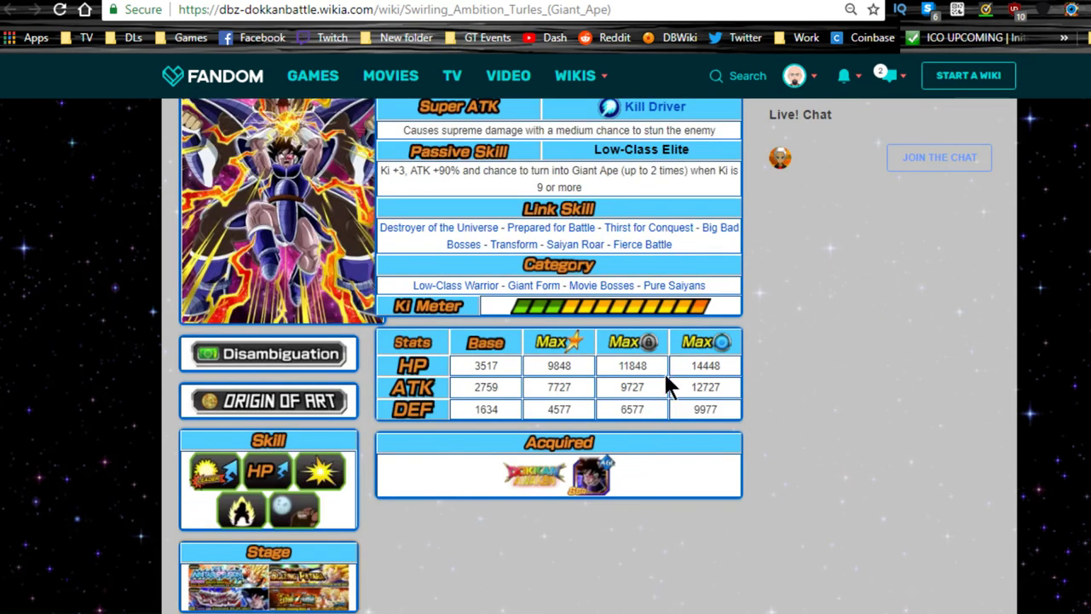
pyautogui.doubleClick(578, 388)
pyautogui.click(574, 417)
pyautogui.doubleClick(575, 417)
pyautogui.click(652, 381)
pyautogui.doubleClick(646, 411)
pyautogui.click(657, 419)
pyautogui.scroll(2, 679, 424)
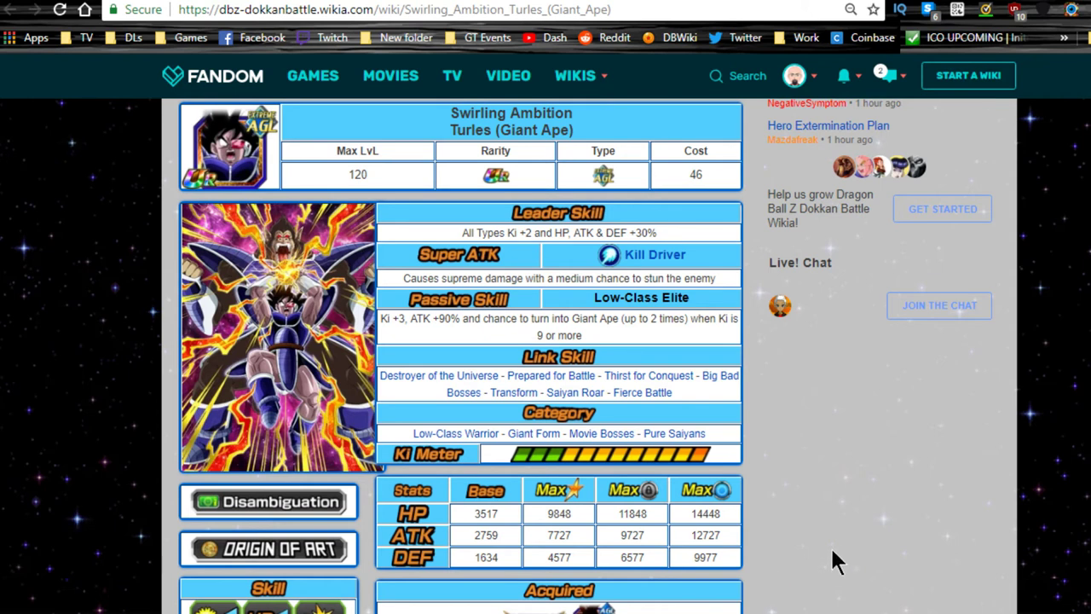
pyautogui.scroll(-4, 859, 418)
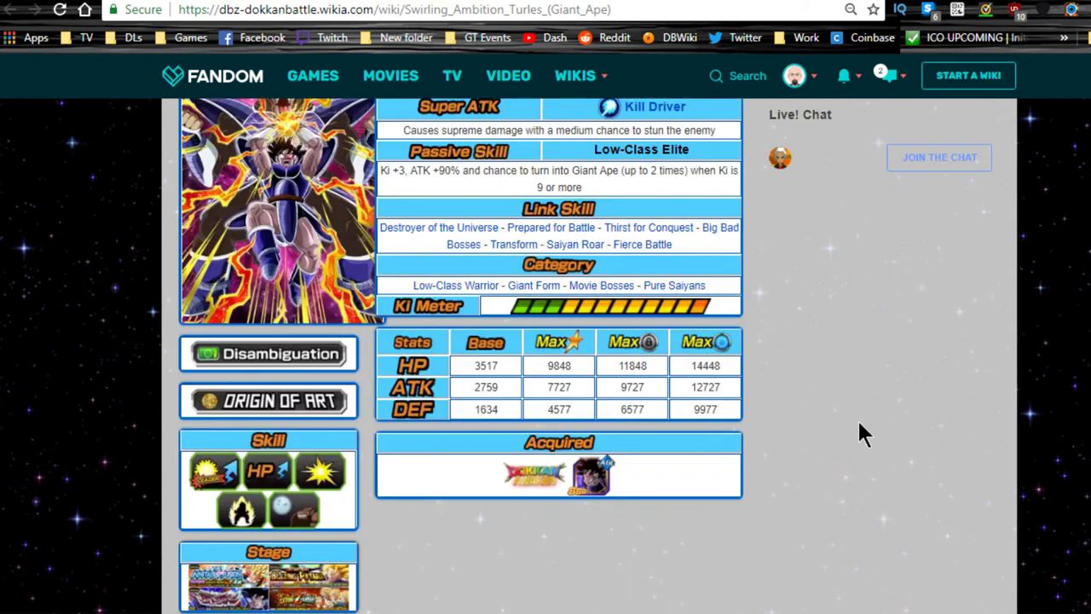
pyautogui.scroll(4, 854, 421)
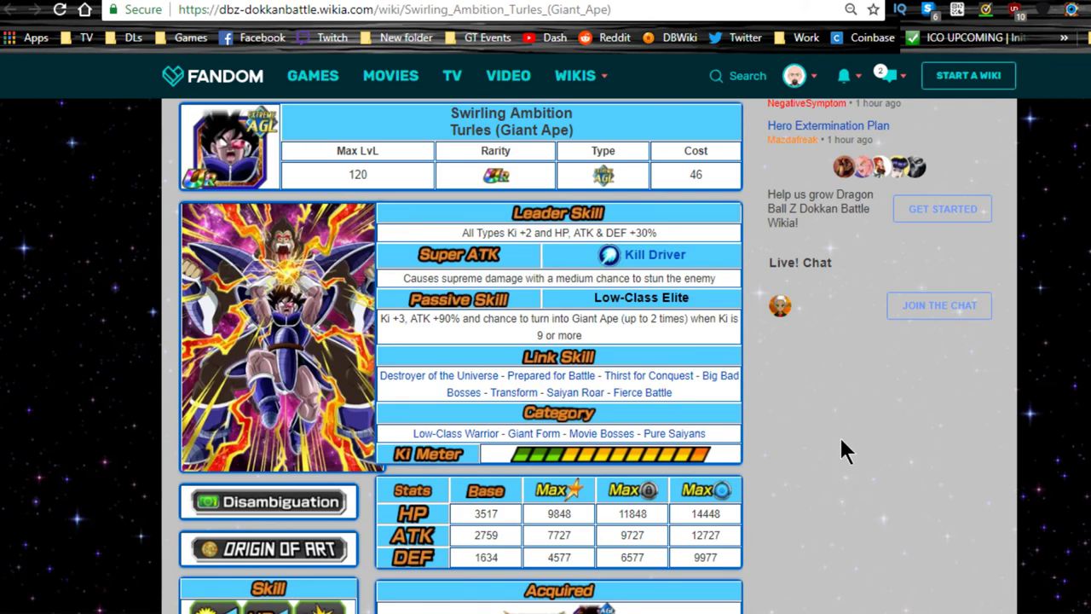
# - Highlight the 12 Ki multiplier, stun chance and Giant Ape transformation chance lines in the card's Details section
pyautogui.scroll(-3, 840, 451)
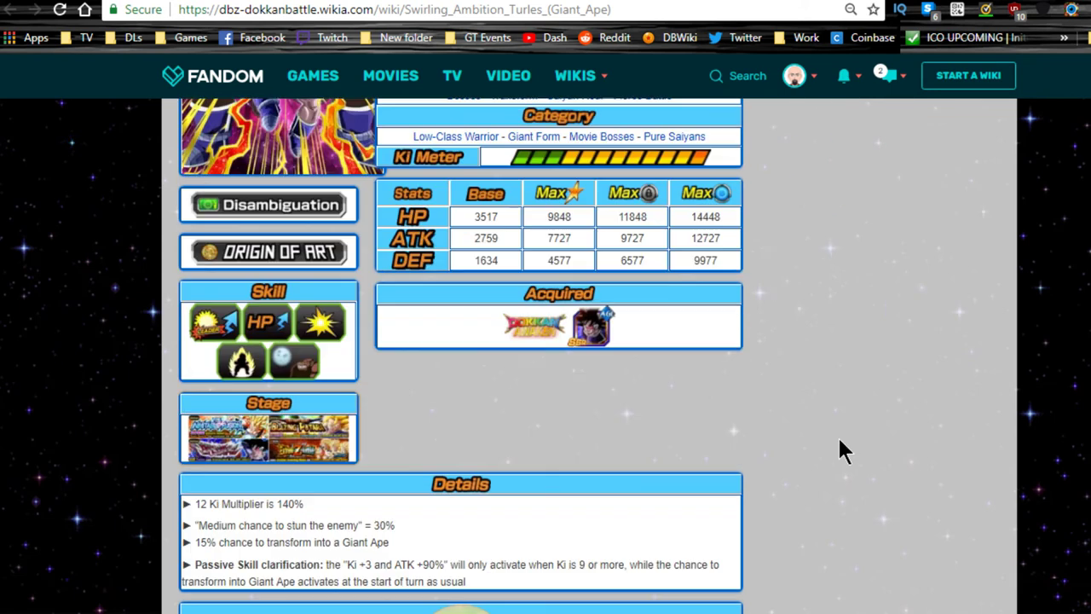
pyautogui.tripleClick(237, 502)
pyautogui.tripleClick(235, 523)
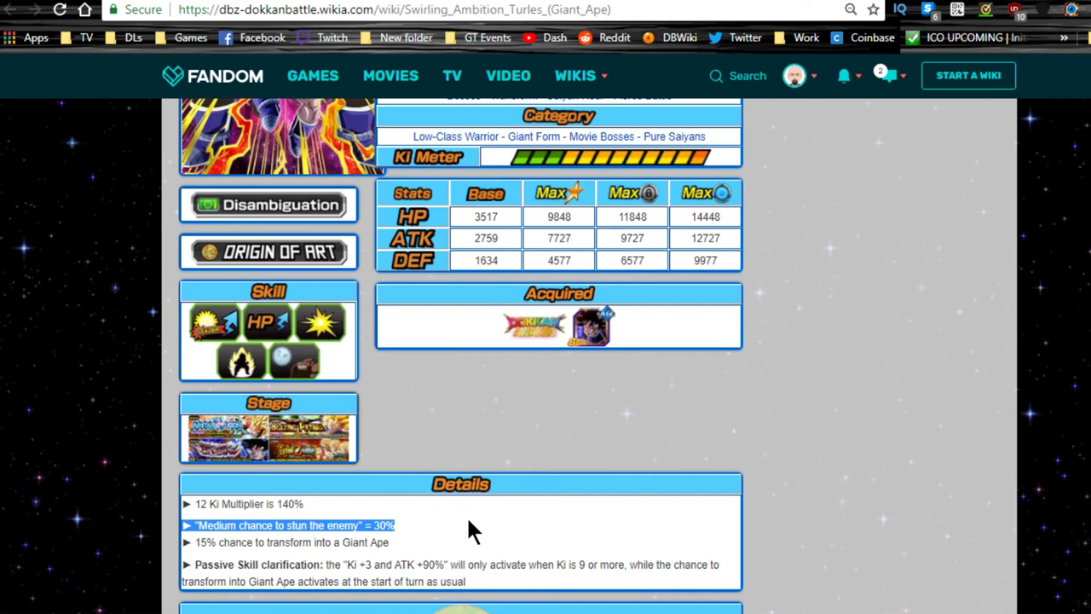
pyautogui.tripleClick(294, 542)
pyautogui.scroll(-2, 486, 520)
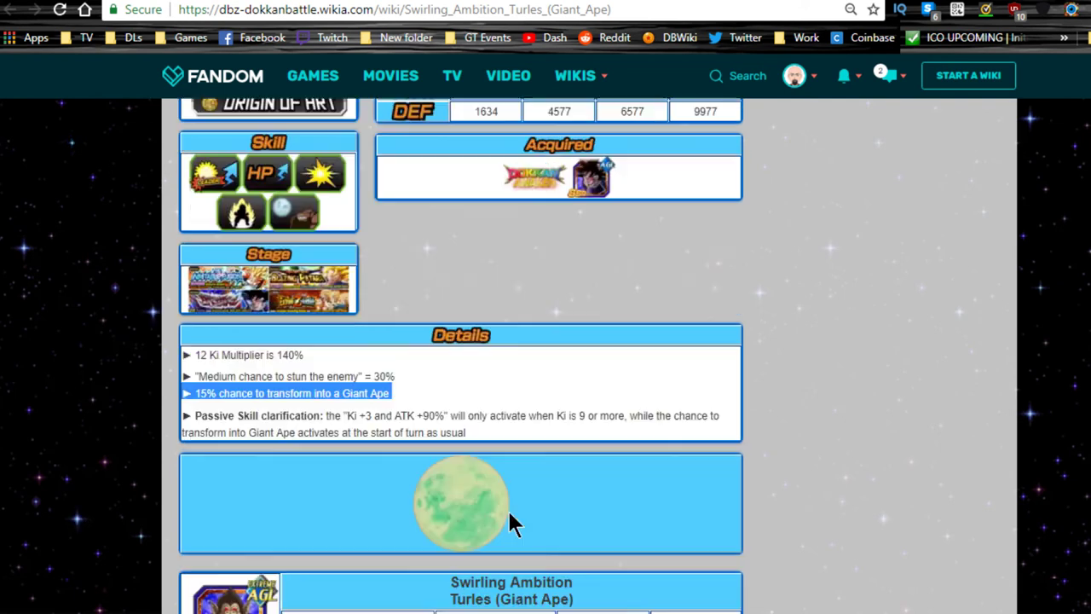
# - Read the passive skill clarification in the Details section, highlighting when the chance to transform into Giant Ape activates
pyautogui.click(263, 421)
pyautogui.doubleClick(264, 422)
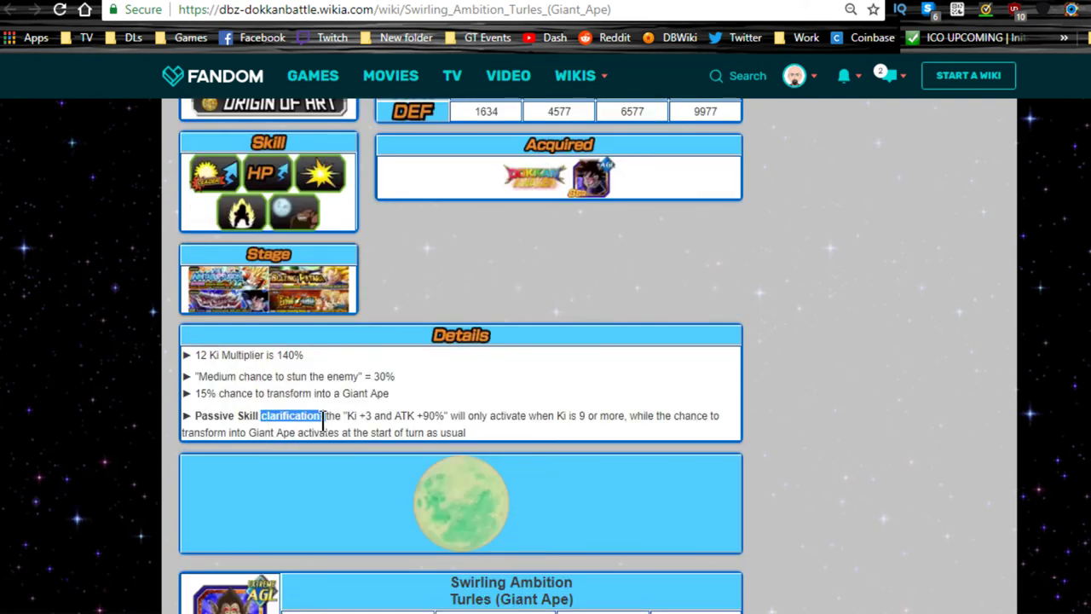
pyautogui.click(345, 430)
pyautogui.moveTo(341, 415); pyautogui.dragTo(688, 423)
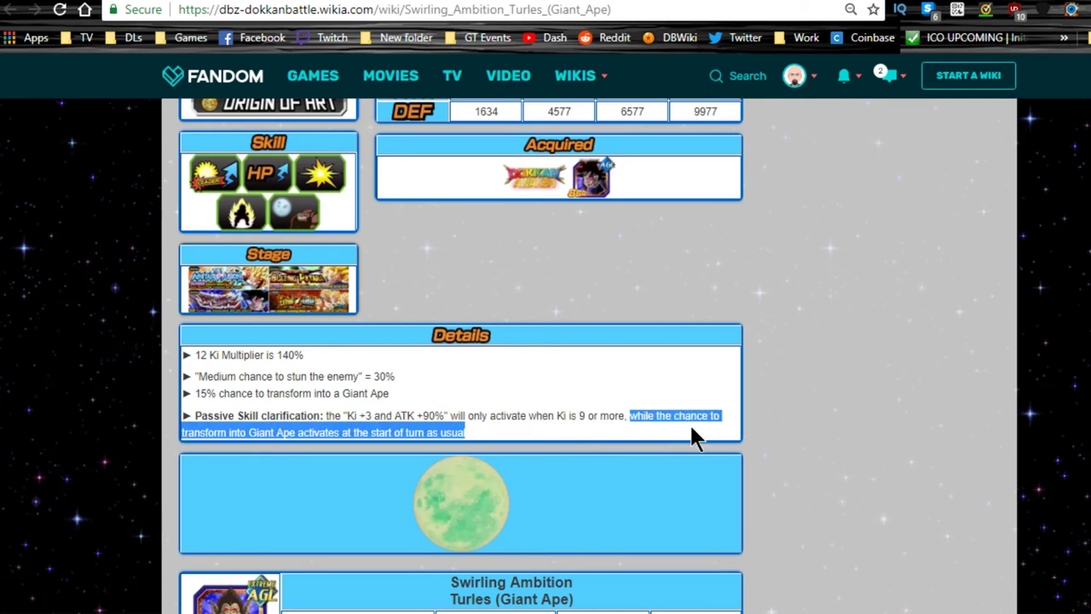
pyautogui.click(620, 415)
# - Examine the Giant Ape form's ATK values across the base and maximum columns of its stats table
pyautogui.scroll(-3, 619, 415)
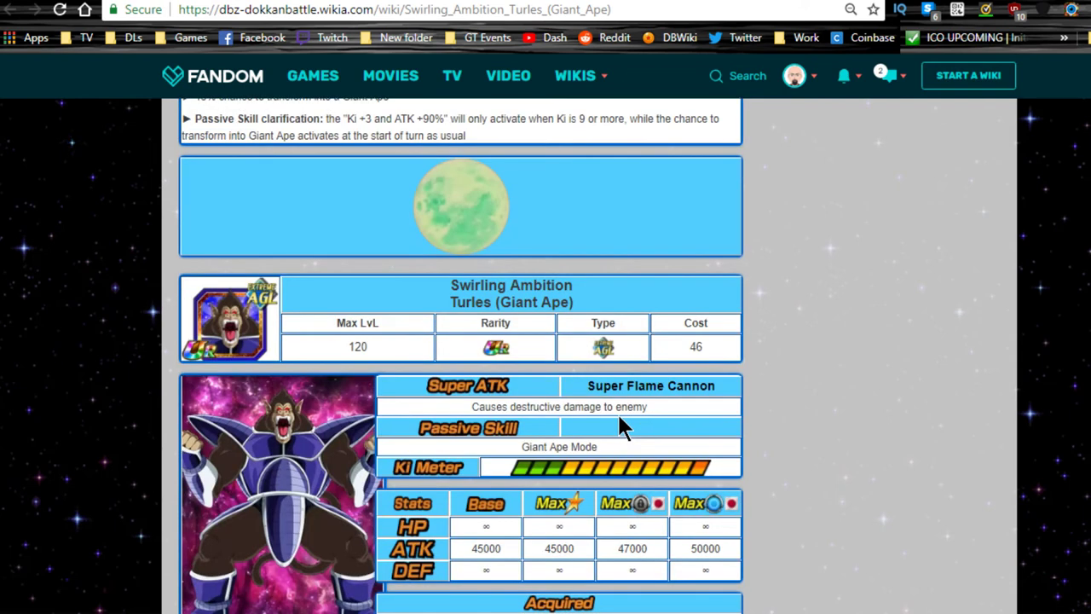
pyautogui.scroll(-2, 621, 420)
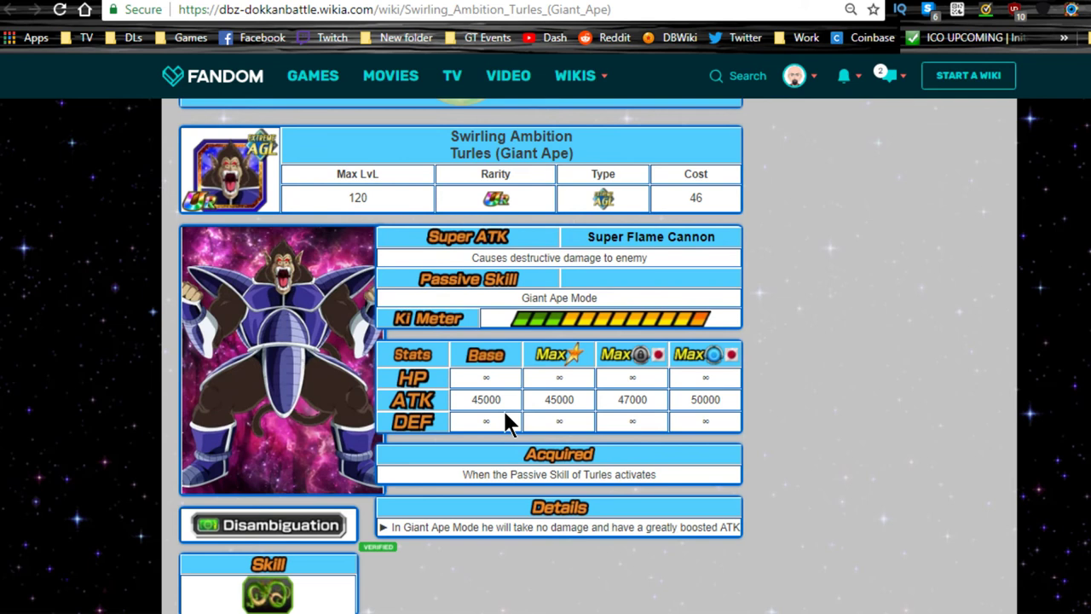
pyautogui.moveTo(471, 398); pyautogui.dragTo(619, 404)
pyautogui.click(546, 403)
pyautogui.doubleClick(635, 400)
pyautogui.click(683, 414)
pyautogui.doubleClick(704, 399)
pyautogui.click(790, 394)
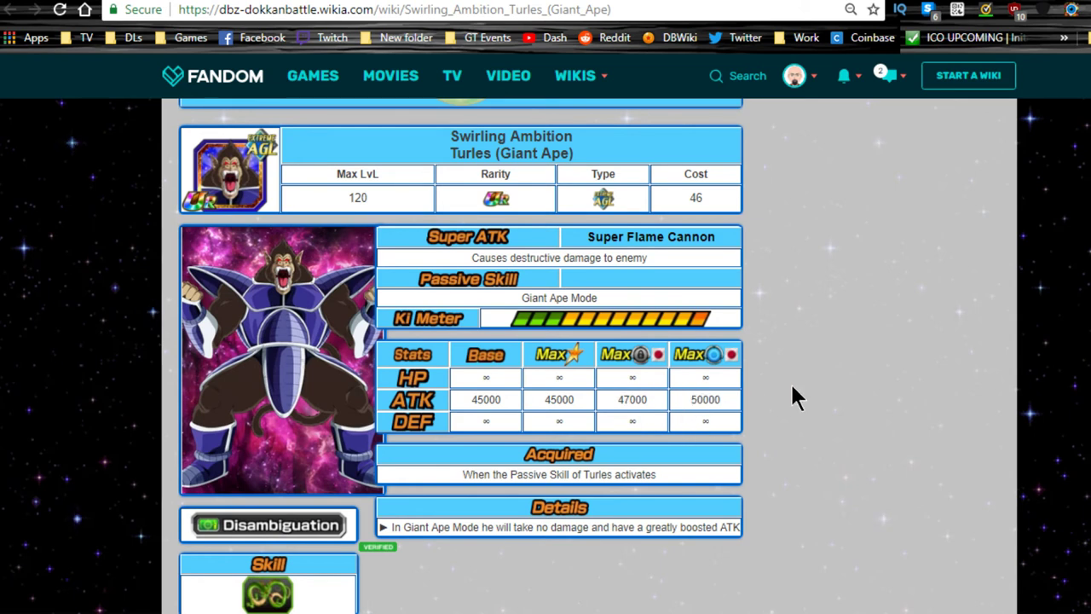
pyautogui.doubleClick(716, 400)
pyautogui.click(755, 402)
# - Highlight the Giant Ape Mode note in Details, and return to the base card's skills and stats
pyautogui.moveTo(432, 526); pyautogui.dragTo(735, 527)
pyautogui.click(680, 527)
pyautogui.scroll(-5, 483, 494)
pyautogui.scroll(15, 482, 488)
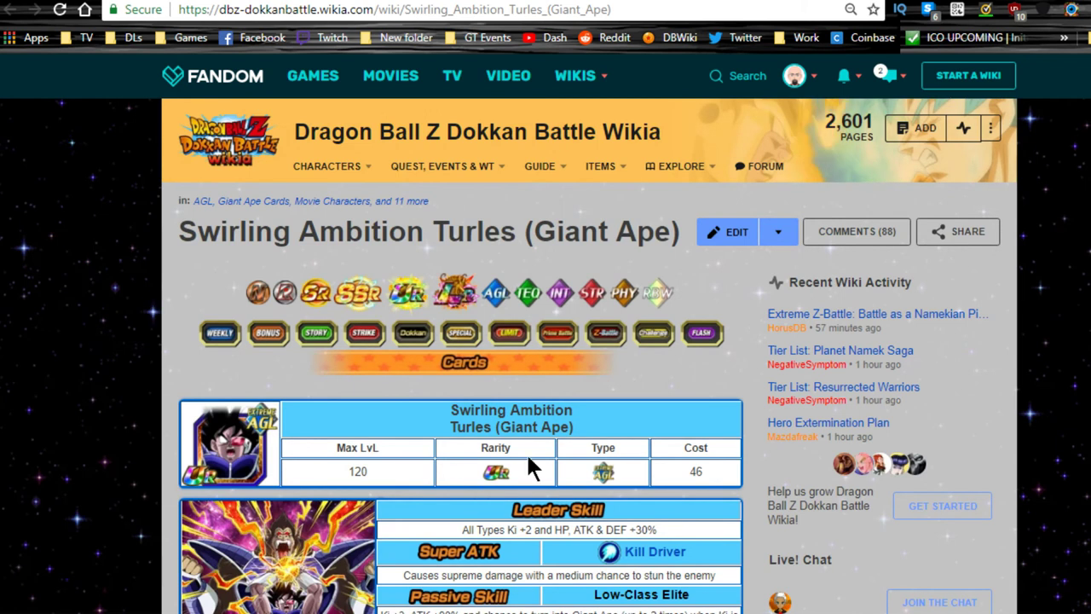
pyautogui.scroll(-2, 541, 460)
pyautogui.scroll(-2, 542, 465)
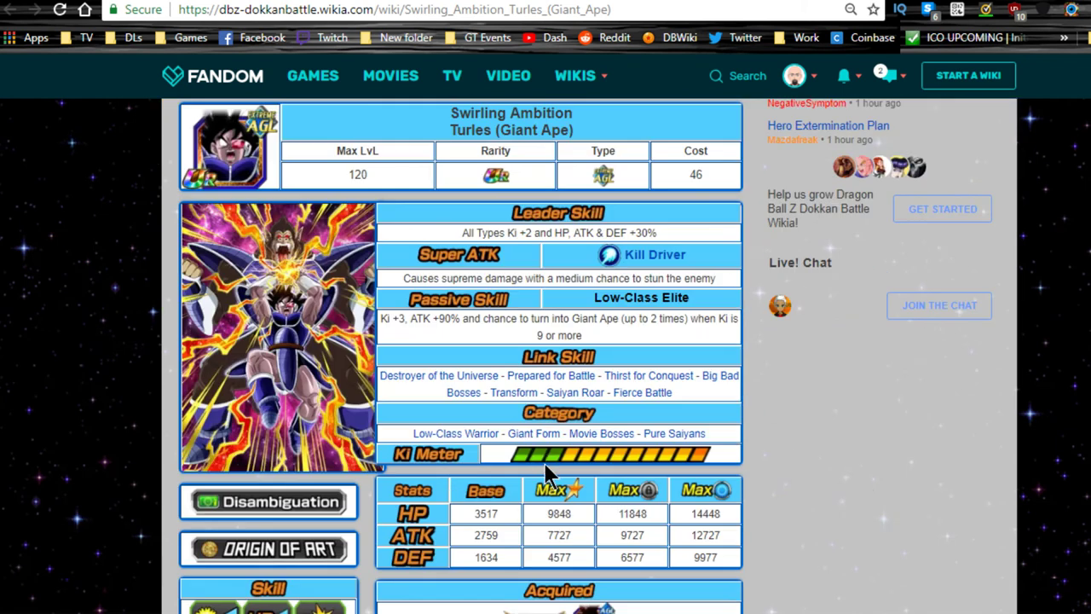
# - Switch to the card link graph and inspect the main Turles card's links, repositioning the AGL and TEQ Turles partners
pyautogui.hotkey('ctrl', 'Tab')
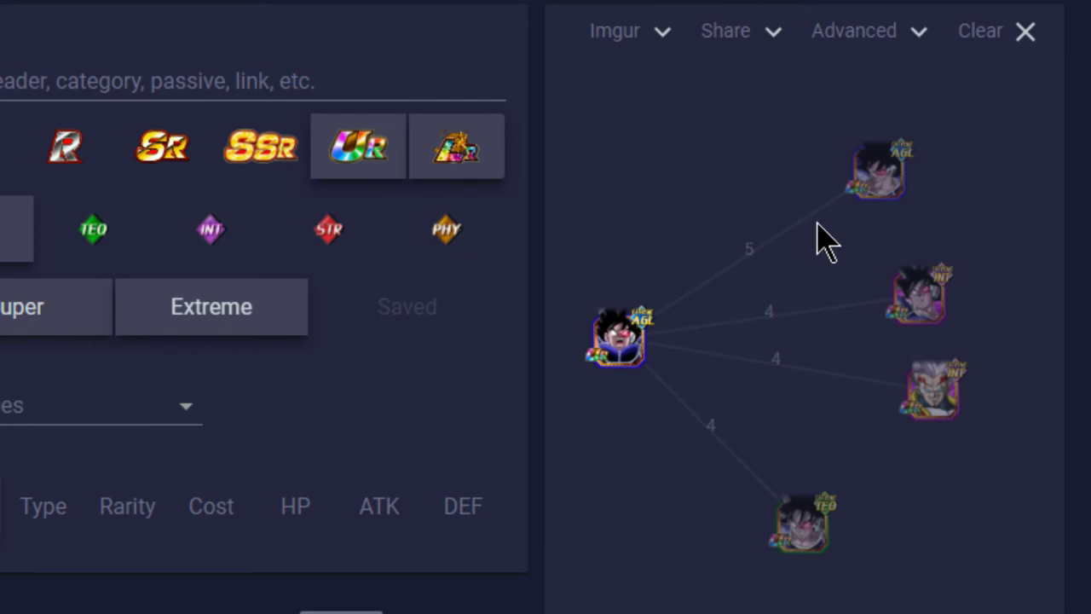
pyautogui.moveTo(809, 229)
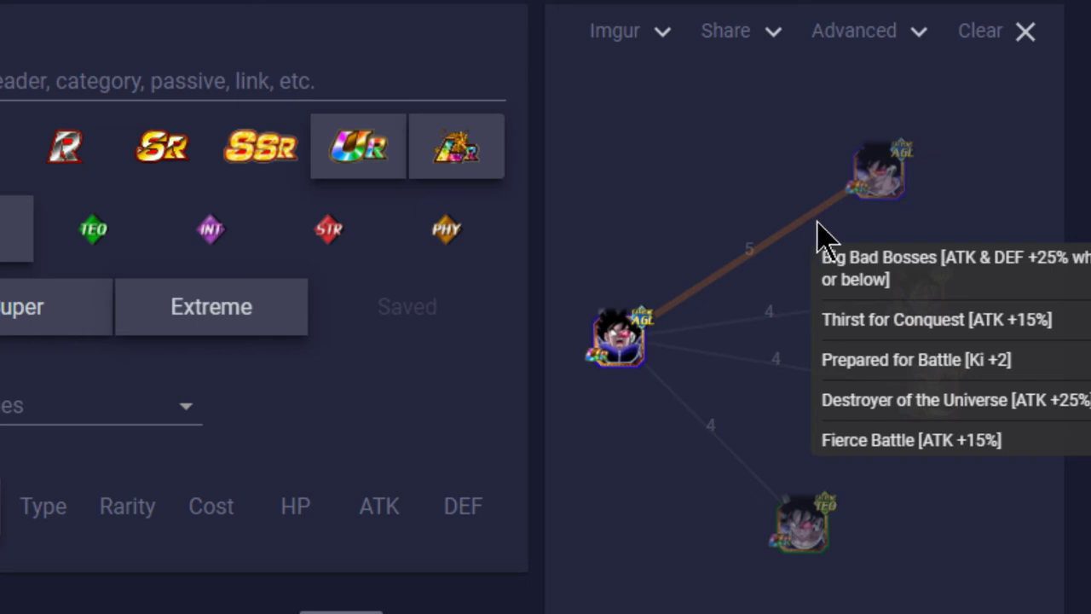
pyautogui.moveTo(883, 190); pyautogui.dragTo(682, 197)
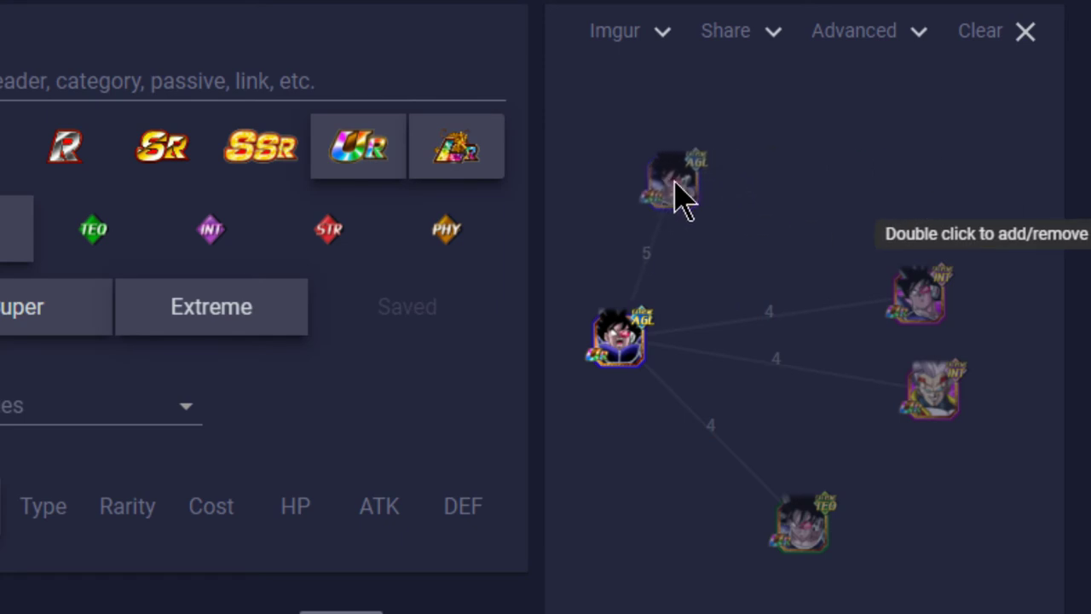
pyautogui.moveTo(825, 529); pyautogui.dragTo(908, 216)
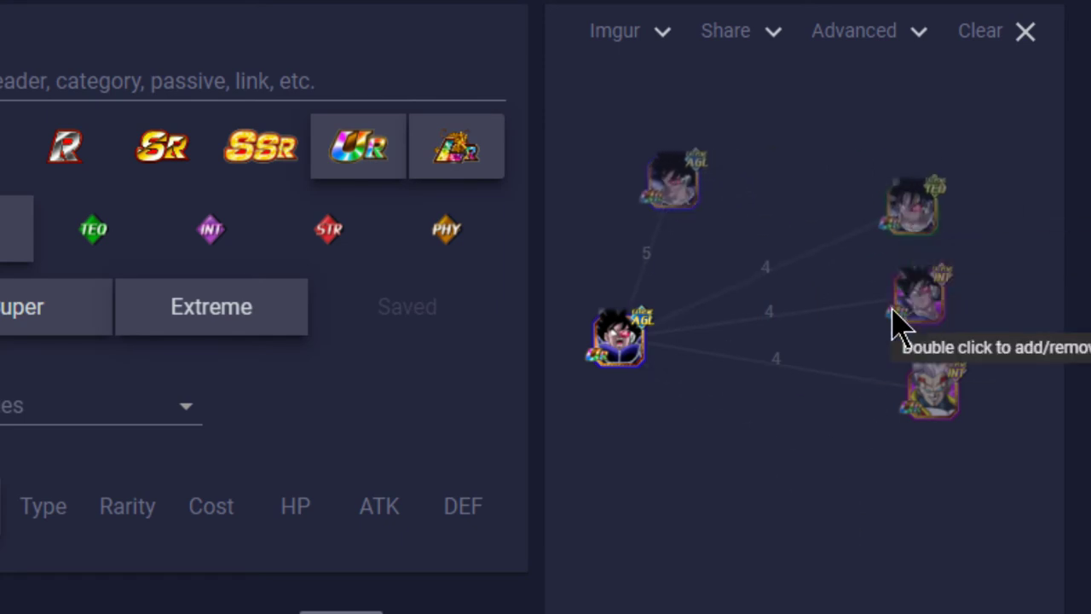
pyautogui.moveTo(852, 252)
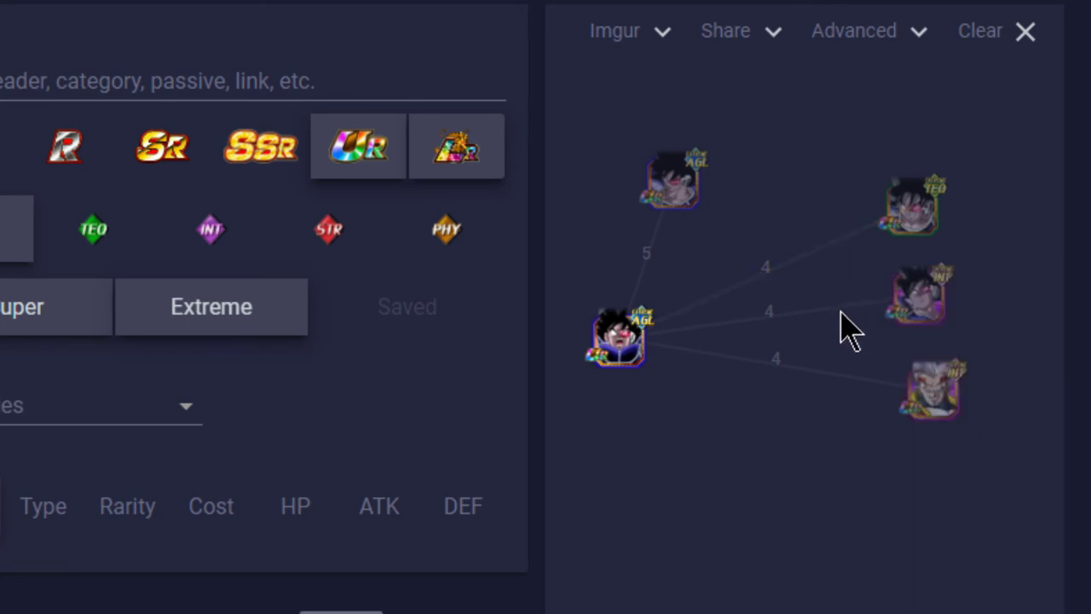
pyautogui.moveTo(859, 324)
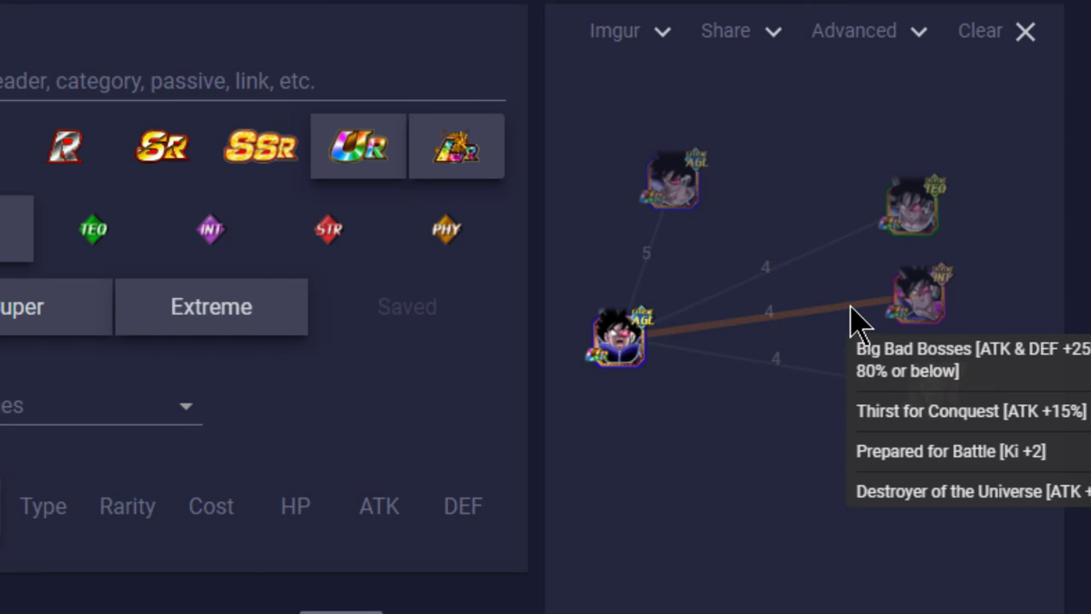
# - Space out the TEQ and INT Turles cards, and inspect the links to TEQ Turles and the white-haired INT card
pyautogui.moveTo(913, 231); pyautogui.dragTo(857, 202)
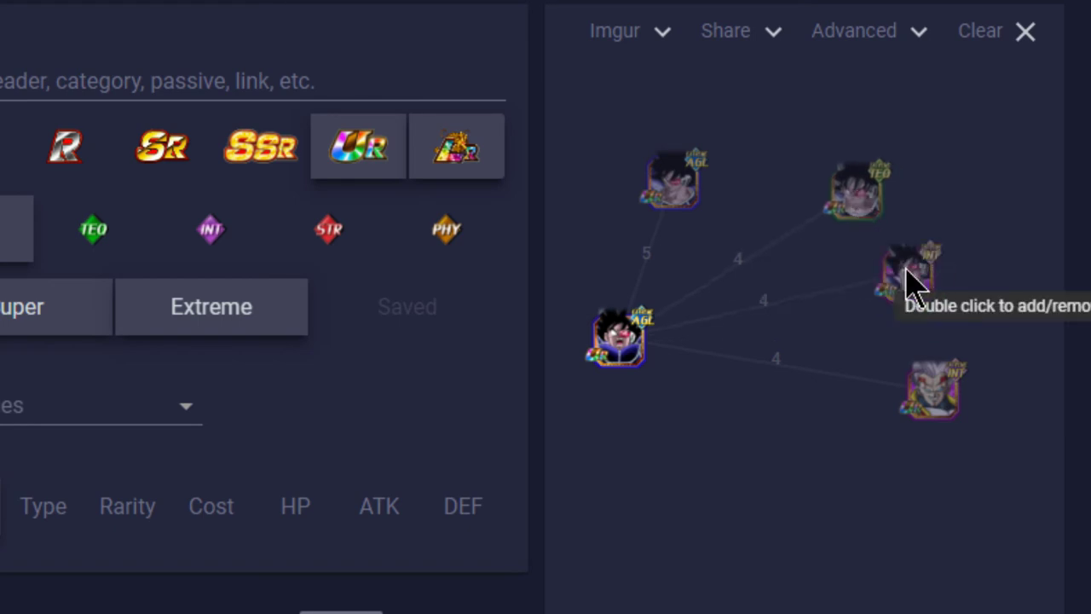
pyautogui.moveTo(786, 244)
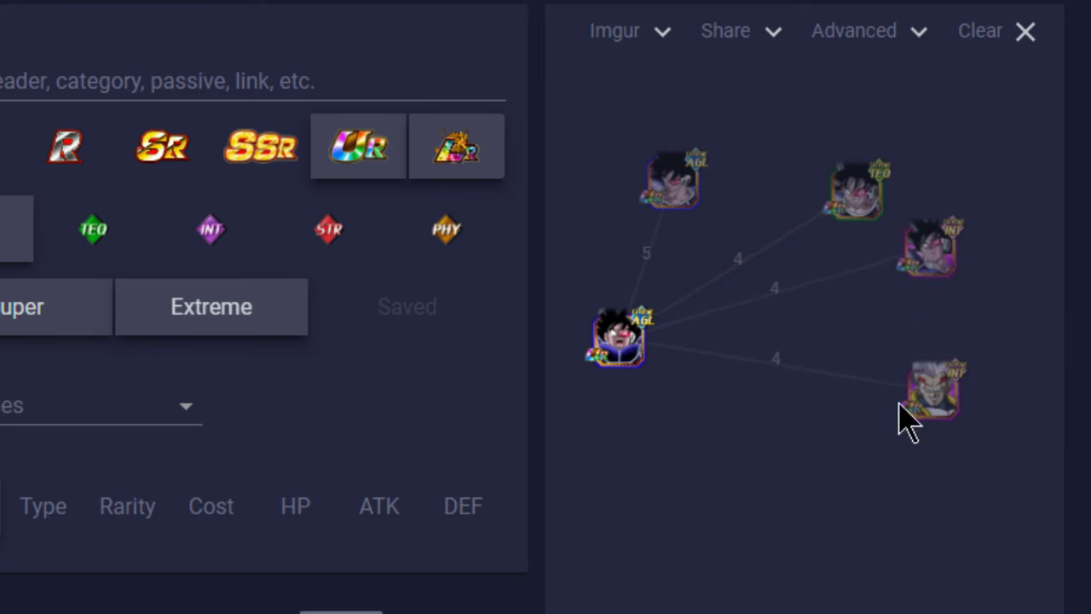
pyautogui.moveTo(830, 375)
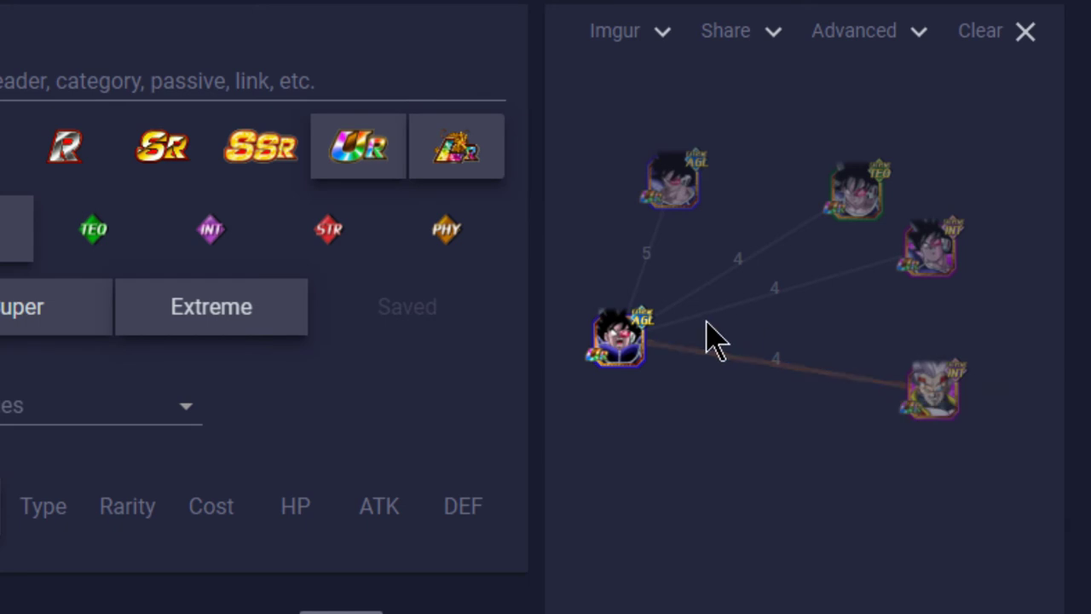
# - Arrange the graph so the main Turles card sits between the AGL Turles and the white-haired INT card
pyautogui.moveTo(628, 324); pyautogui.dragTo(774, 304)
pyautogui.moveTo(695, 205); pyautogui.dragTo(670, 341)
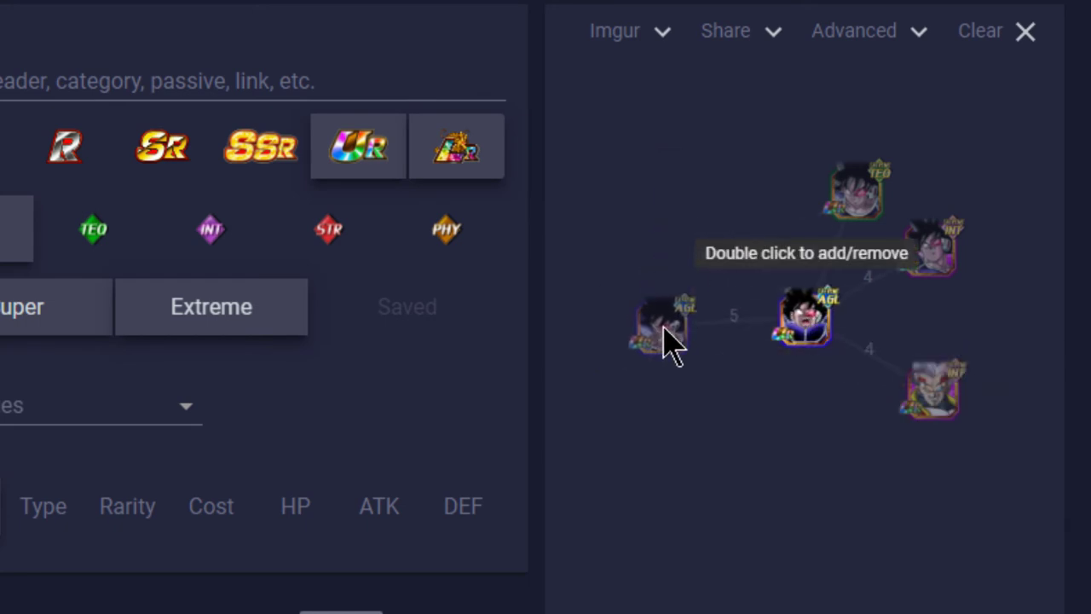
pyautogui.moveTo(786, 346); pyautogui.dragTo(778, 377)
pyautogui.moveTo(922, 391); pyautogui.dragTo(937, 362)
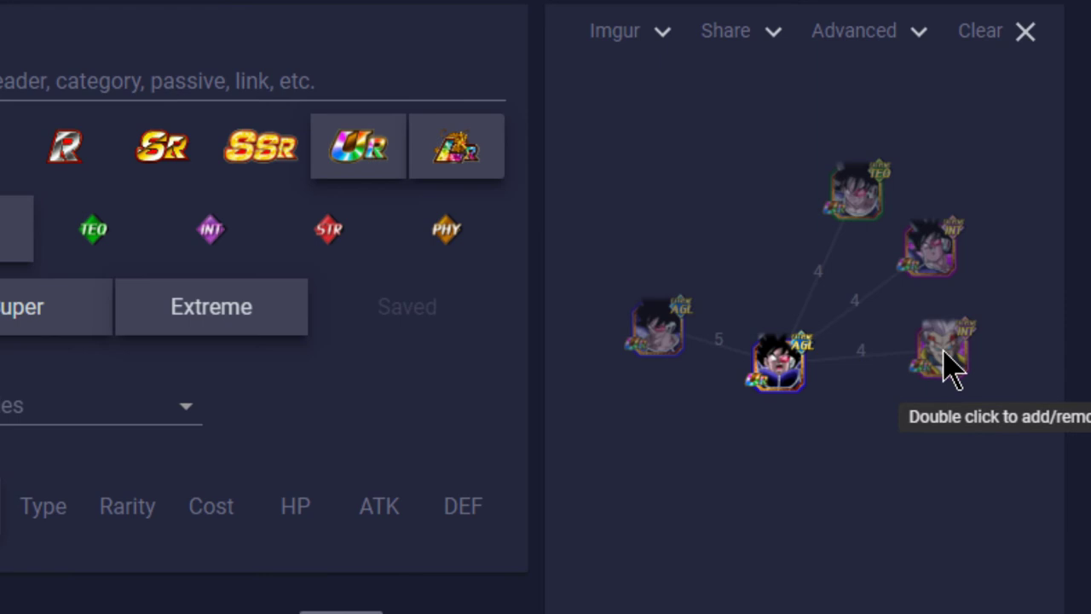
pyautogui.moveTo(645, 334); pyautogui.dragTo(641, 351)
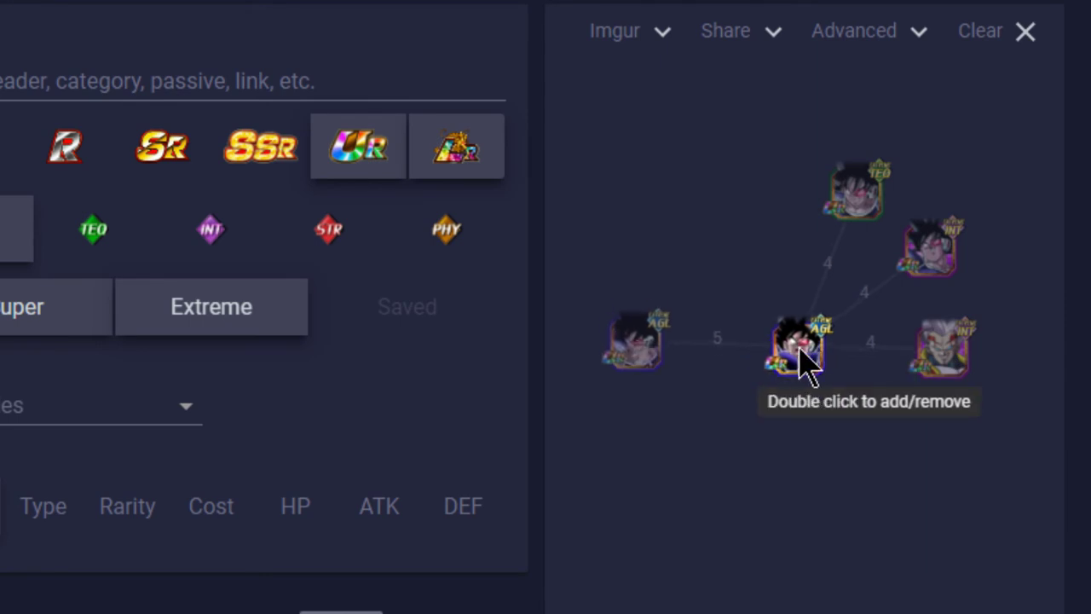
# - Inspect the link skills the main Turles card shares with its AGL Turles and white-haired INT neighbours
pyautogui.moveTo(745, 358)
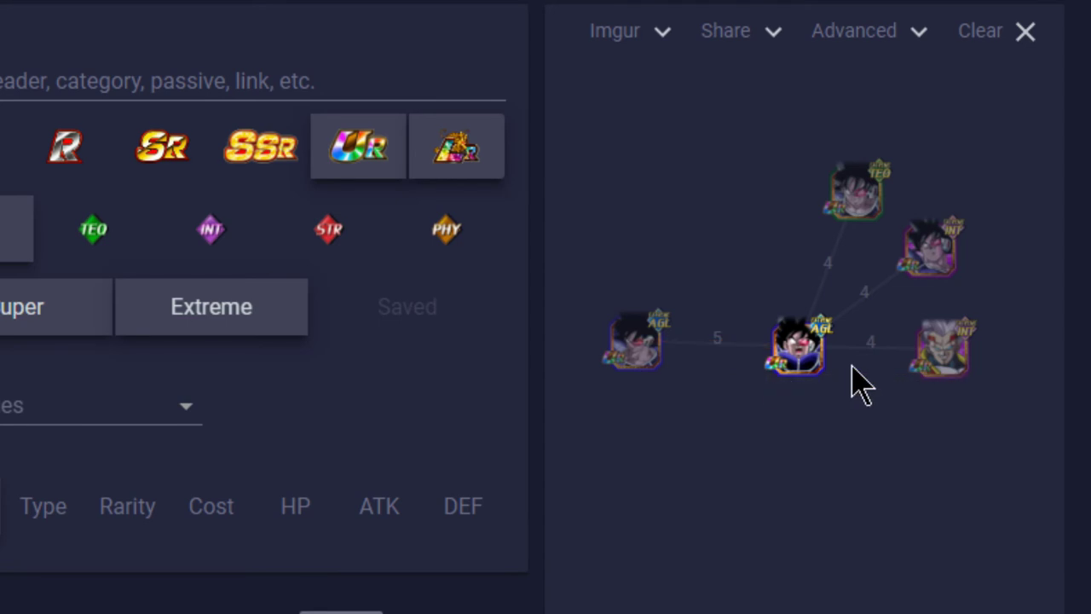
pyautogui.moveTo(891, 349)
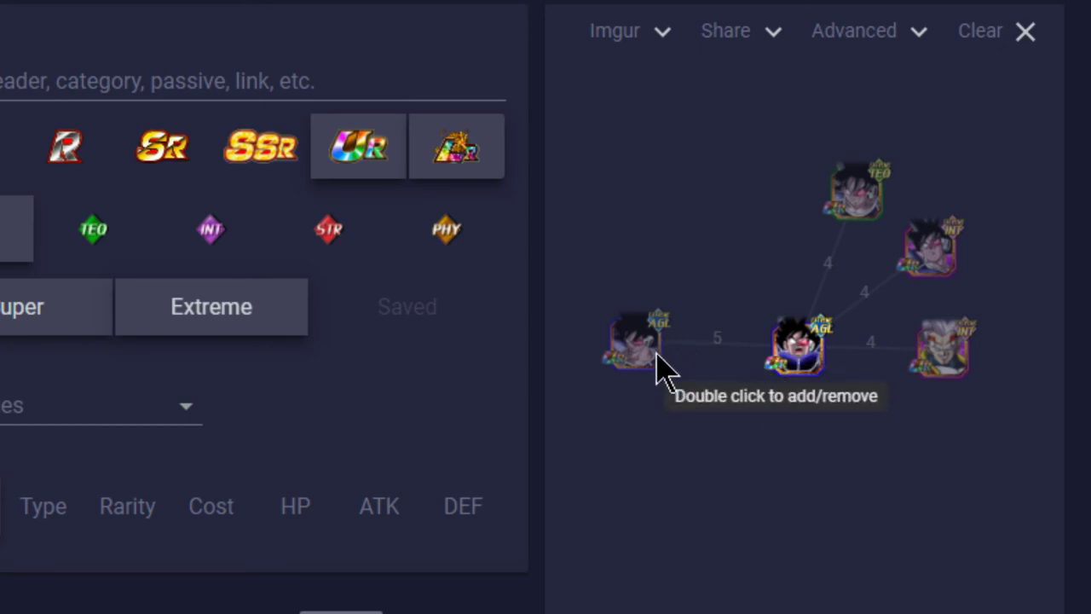
pyautogui.scroll(-3, 673, 443)
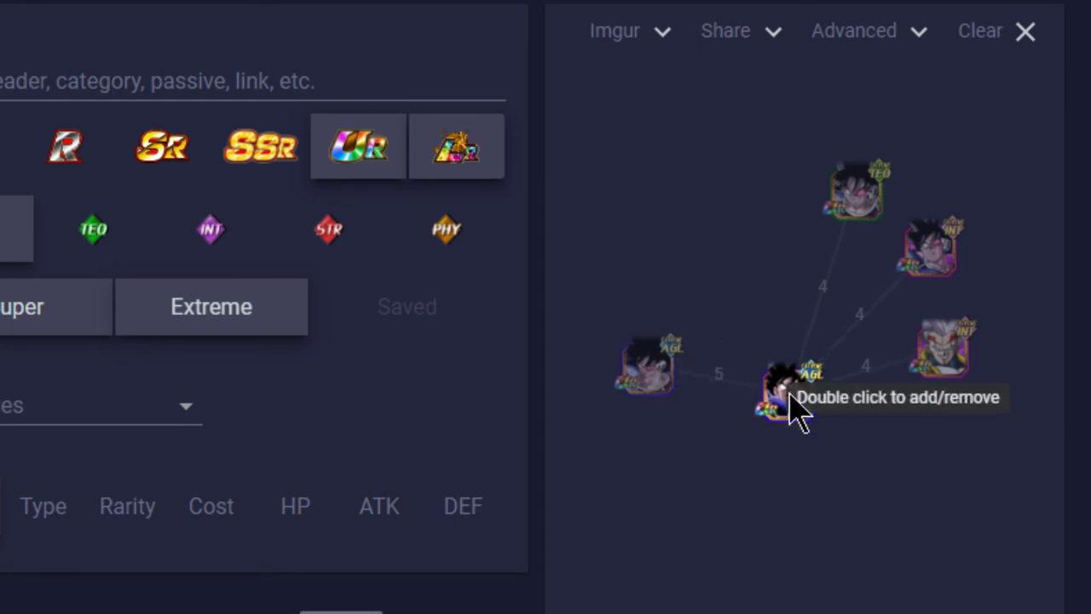
pyautogui.moveTo(792, 423); pyautogui.dragTo(677, 248)
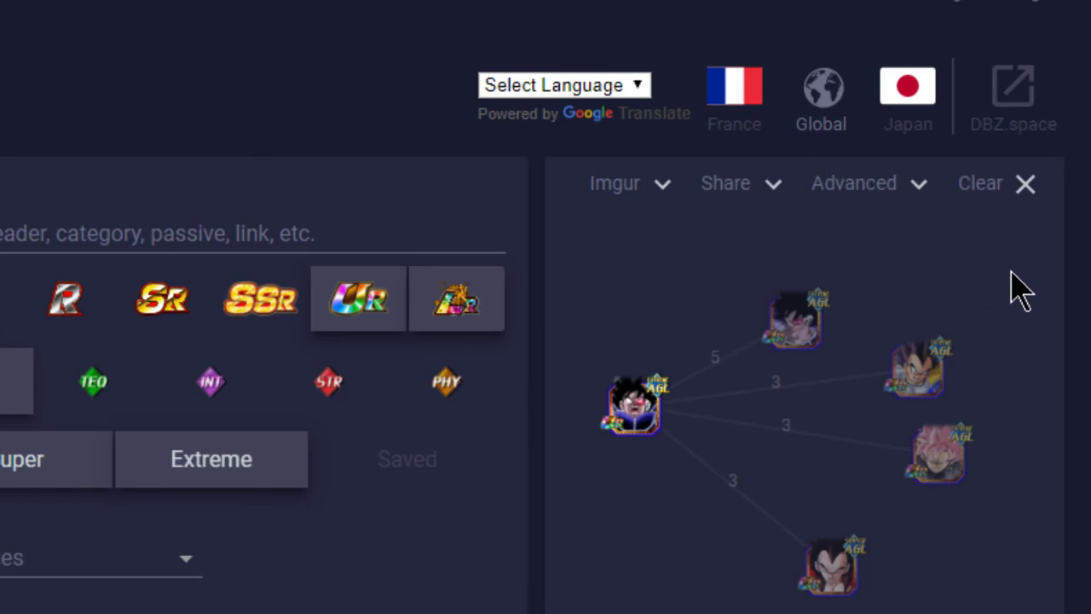
# - Spread out the AGL partner cards in the link graph and inspect the link skills each shares with Turles
pyautogui.moveTo(759, 311); pyautogui.dragTo(744, 297)
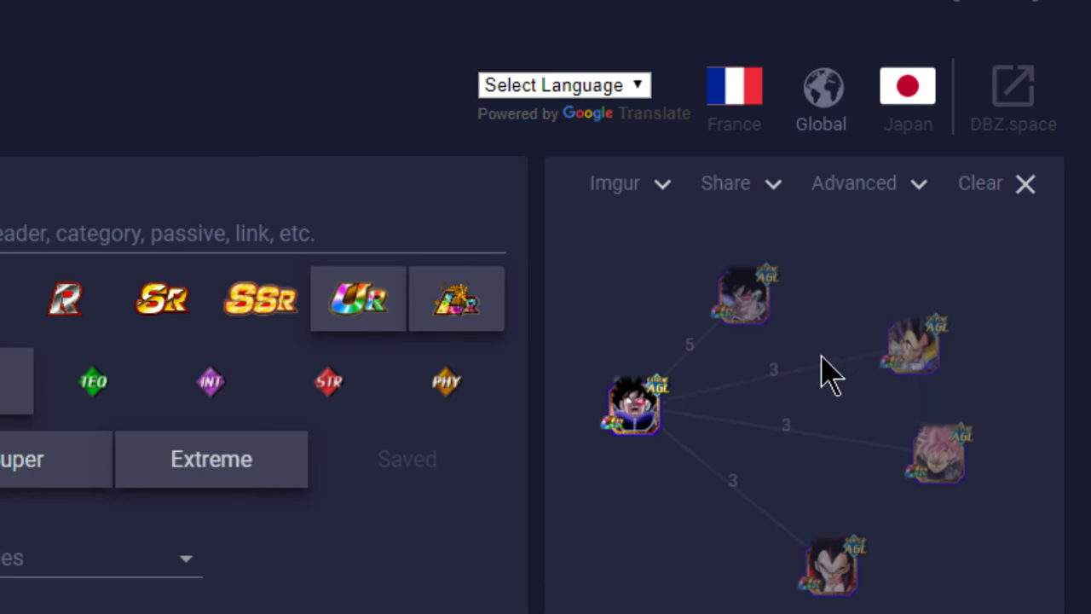
pyautogui.moveTo(826, 363)
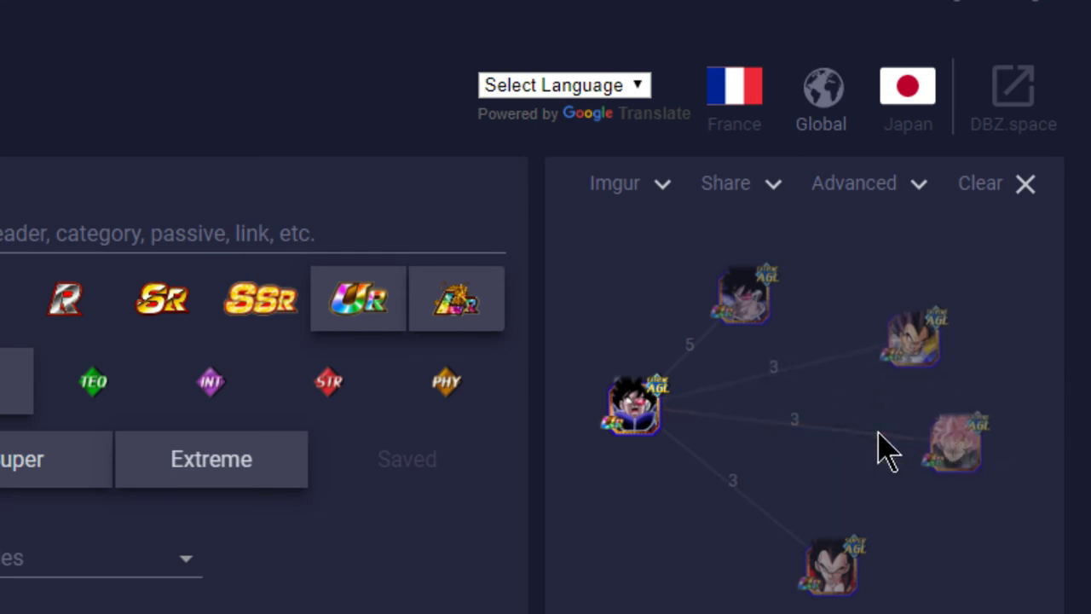
pyautogui.moveTo(878, 452)
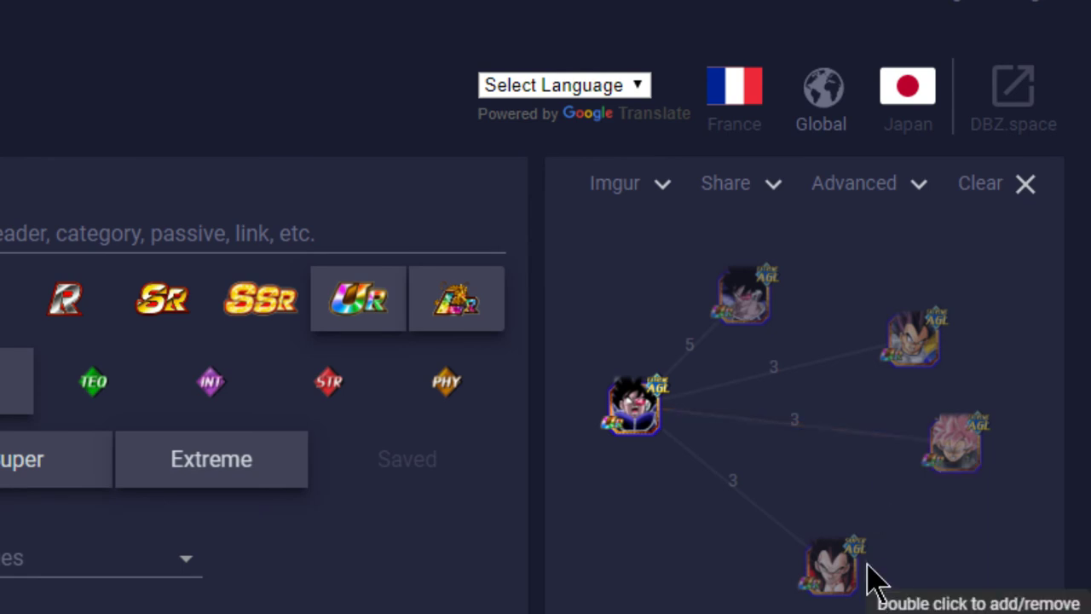
pyautogui.moveTo(870, 569); pyautogui.dragTo(948, 561)
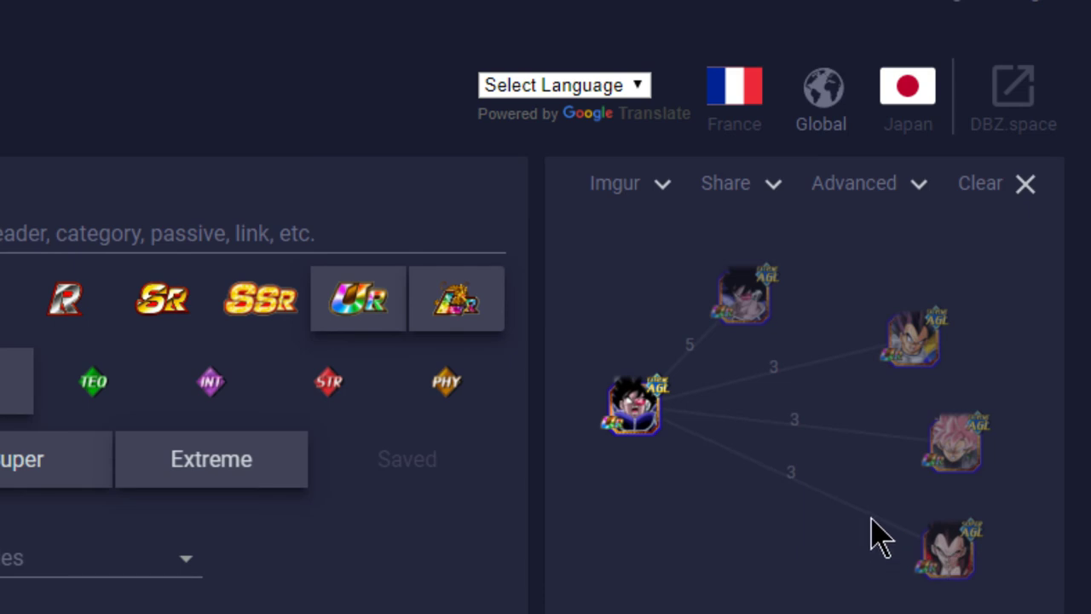
pyautogui.moveTo(878, 535)
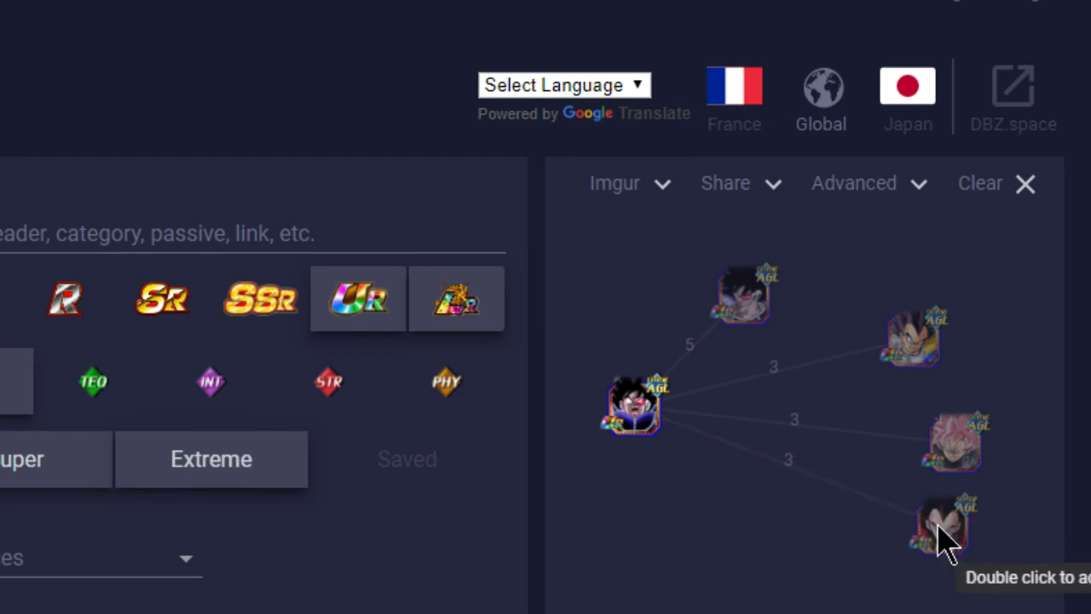
pyautogui.moveTo(945, 540); pyautogui.dragTo(857, 421)
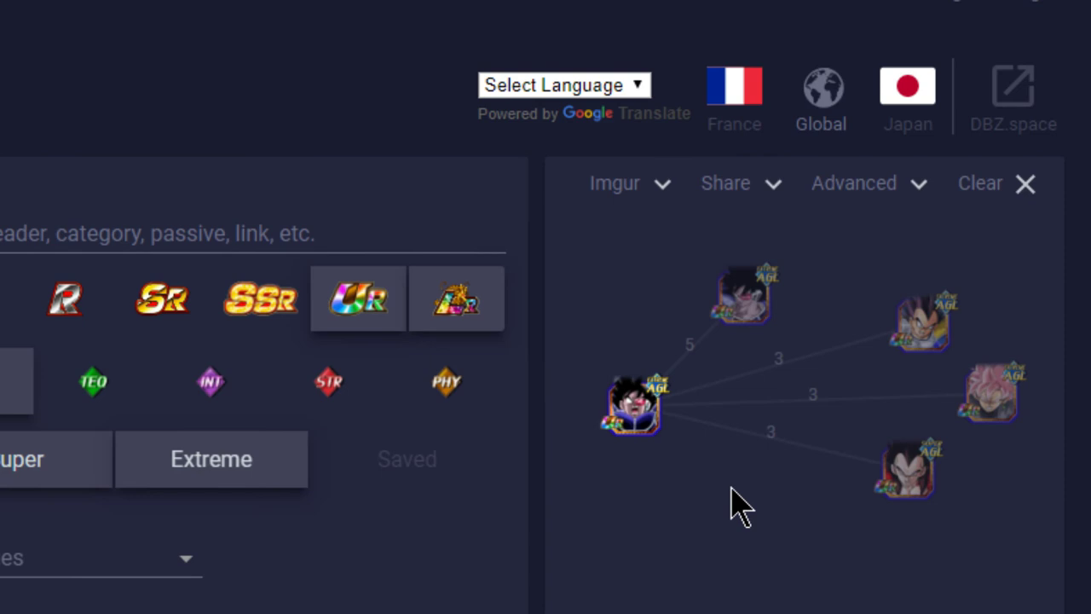
pyautogui.moveTo(736, 431)
# - Check the advanced filter options of the graph showing the INT, TEQ and AGL Turles partners, and collapse them again
pyautogui.scroll(-2, 546, 307)
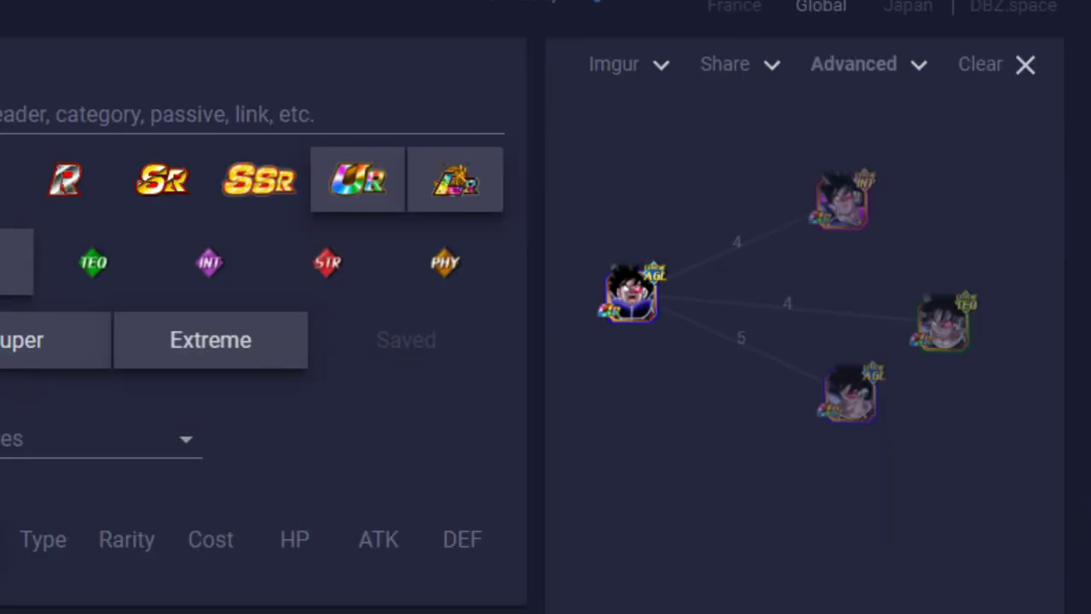
pyautogui.click(896, 75)
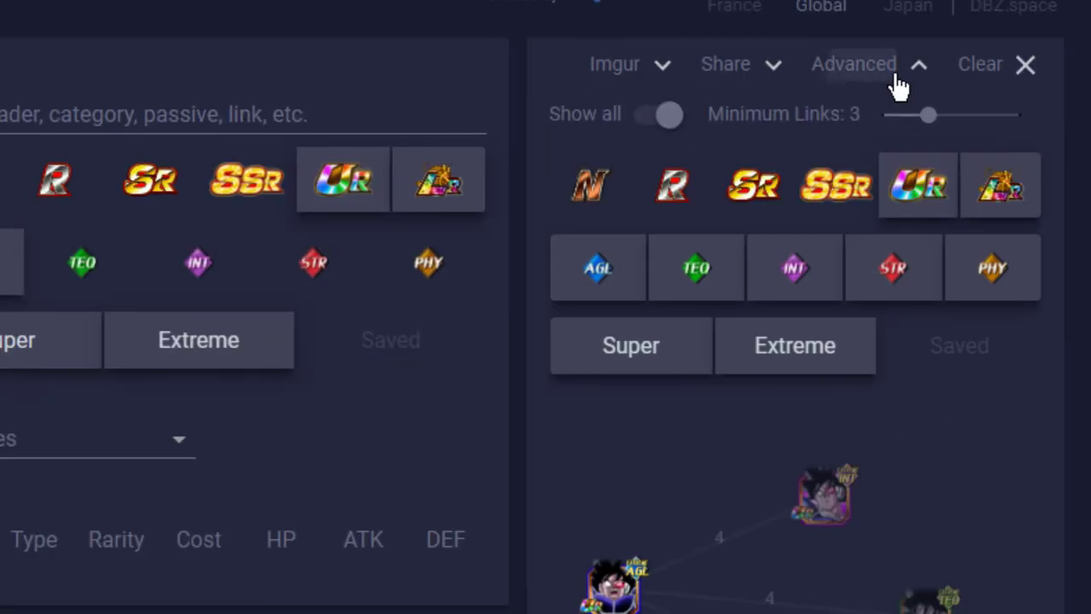
pyautogui.click(895, 82)
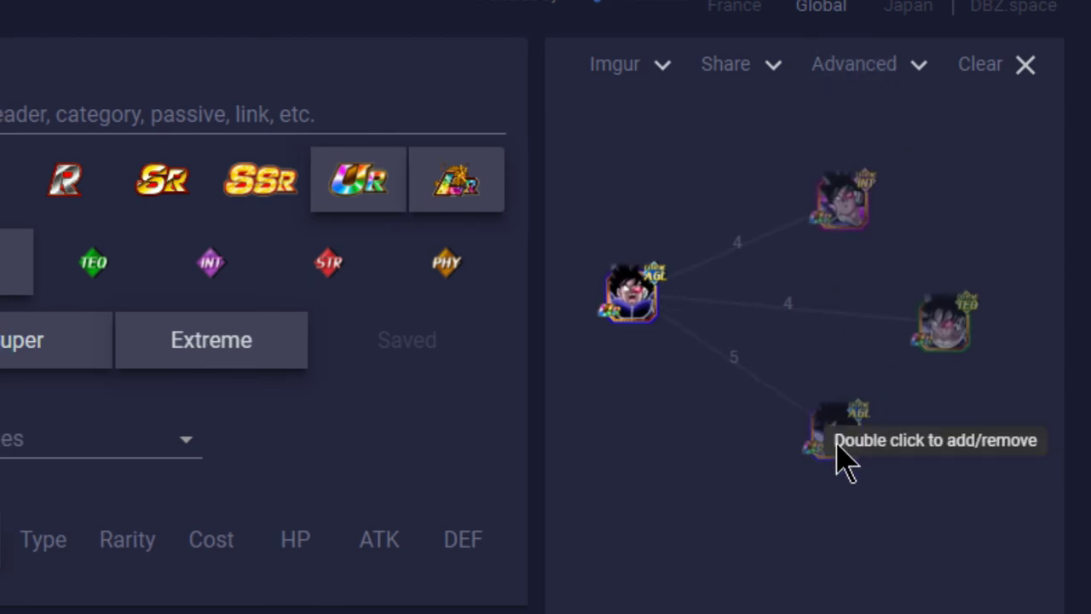
# - Move the AGL, TEQ and INT Turles partners below the main Turles card and lower the graph's minimum links to 2
pyautogui.moveTo(838, 460); pyautogui.dragTo(640, 575)
pyautogui.moveTo(929, 337); pyautogui.dragTo(640, 586)
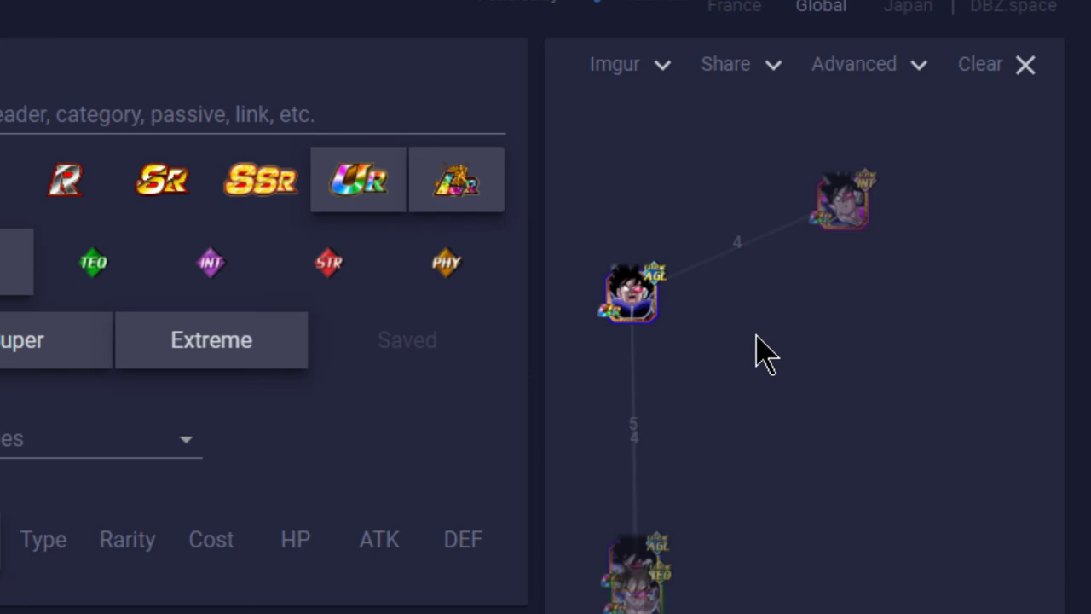
pyautogui.moveTo(850, 220); pyautogui.dragTo(635, 593)
pyautogui.click(895, 77)
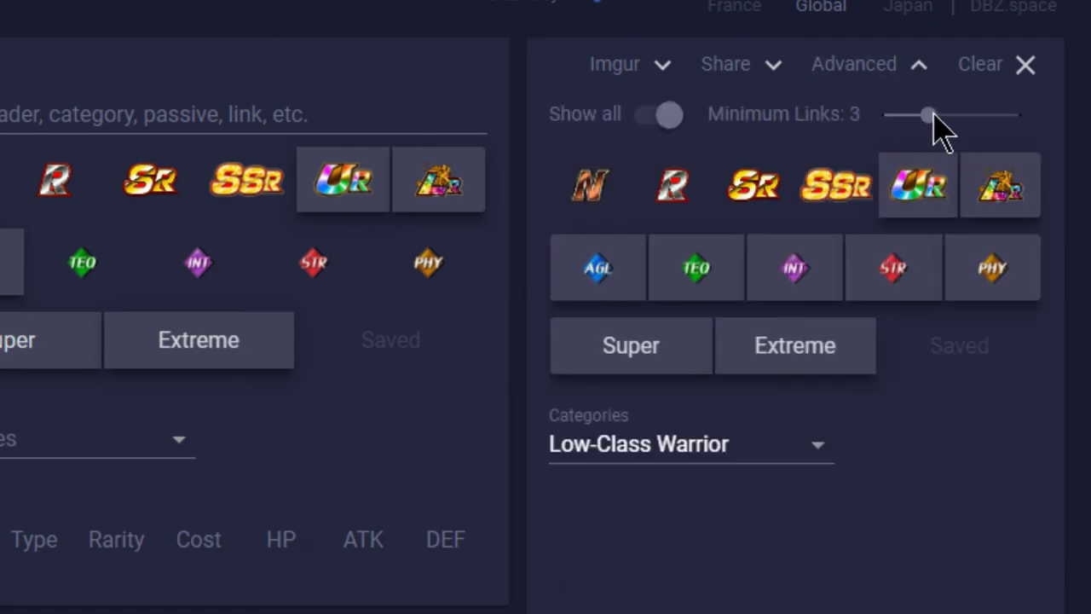
pyautogui.moveTo(934, 116); pyautogui.dragTo(905, 100)
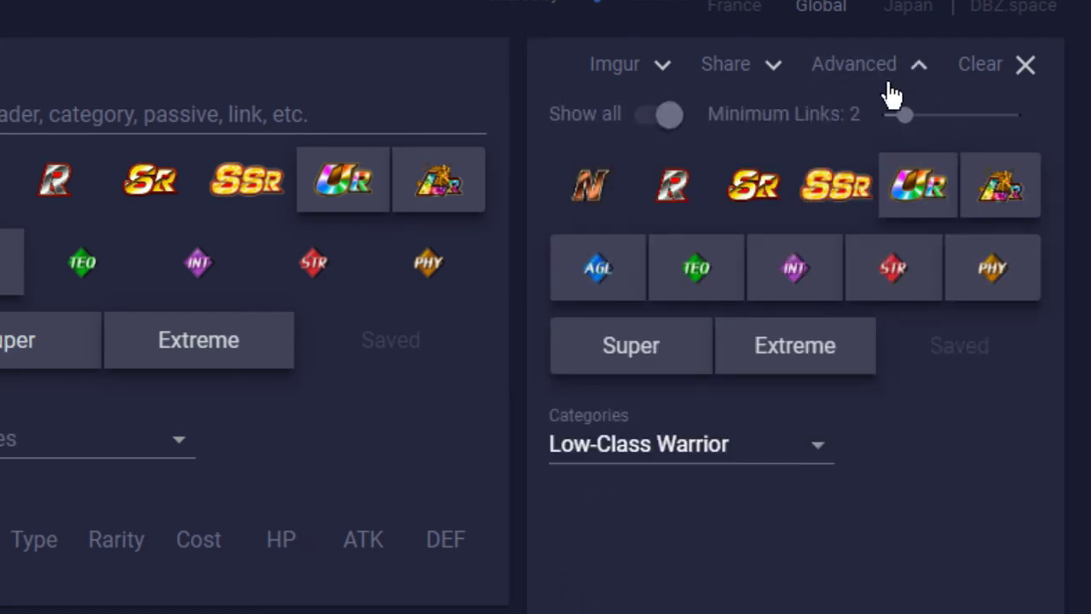
pyautogui.click(882, 76)
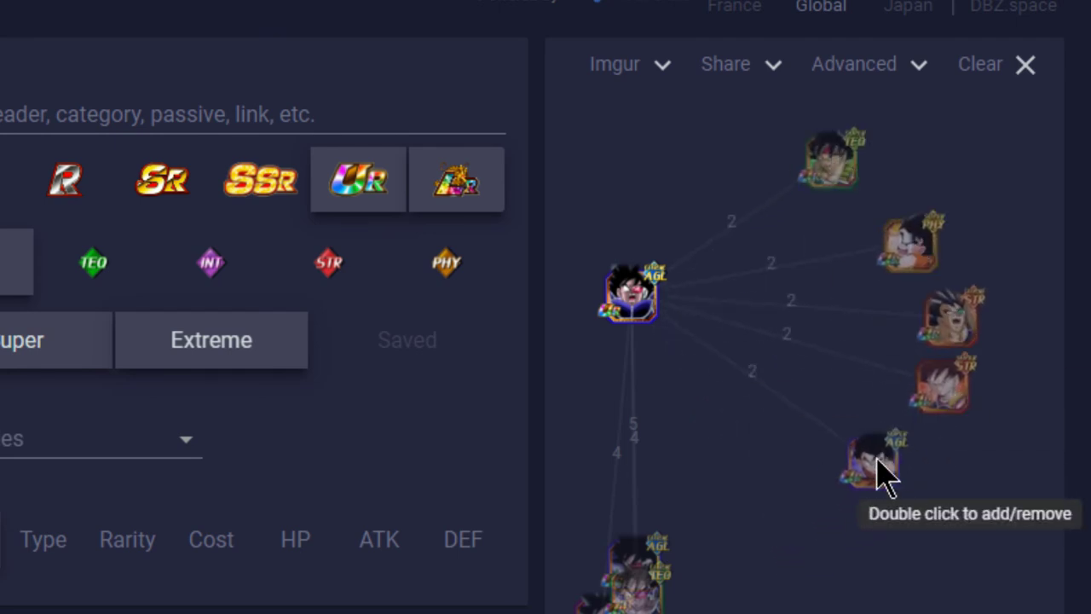
# - Spread out the two-link Low-Class Warrior partners and inspect the link skills they share with the main Turles card
pyautogui.moveTo(877, 469); pyautogui.dragTo(967, 285)
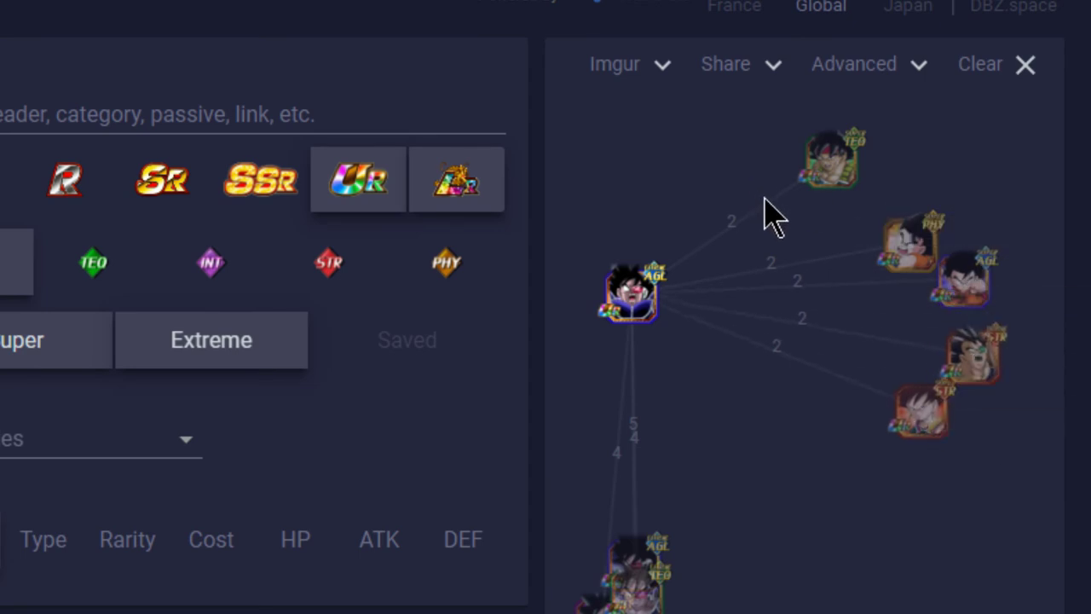
pyautogui.moveTo(777, 209)
pyautogui.moveTo(839, 281)
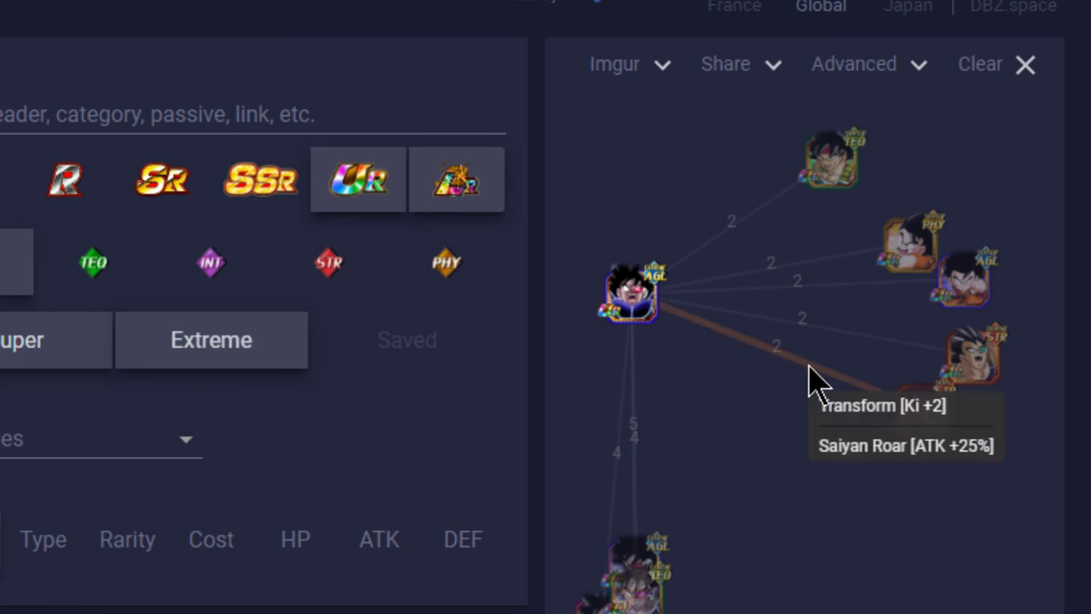
pyautogui.moveTo(931, 422); pyautogui.dragTo(908, 438)
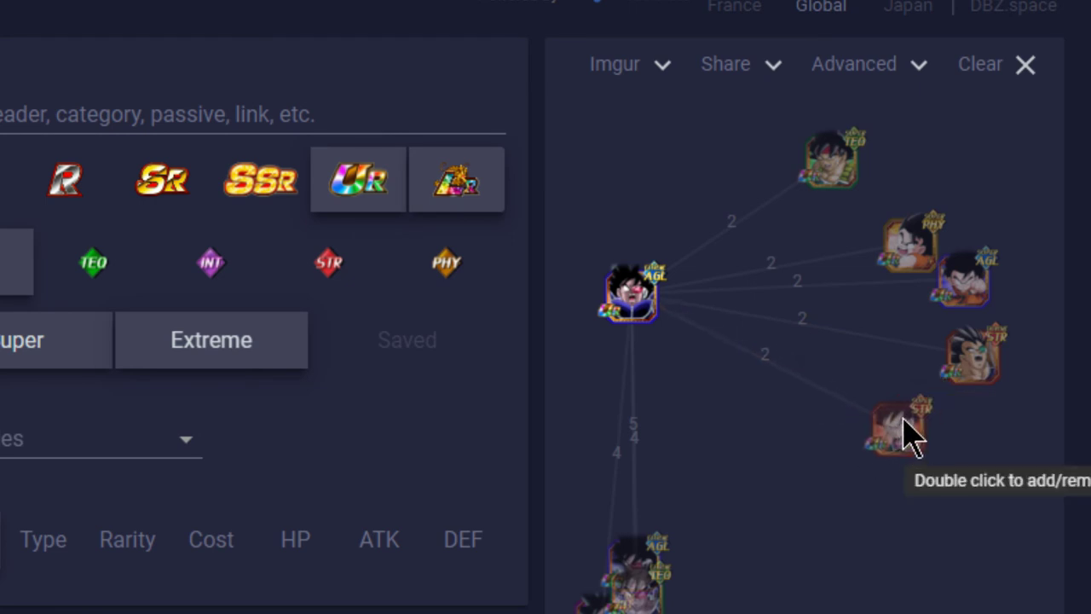
pyautogui.moveTo(818, 391)
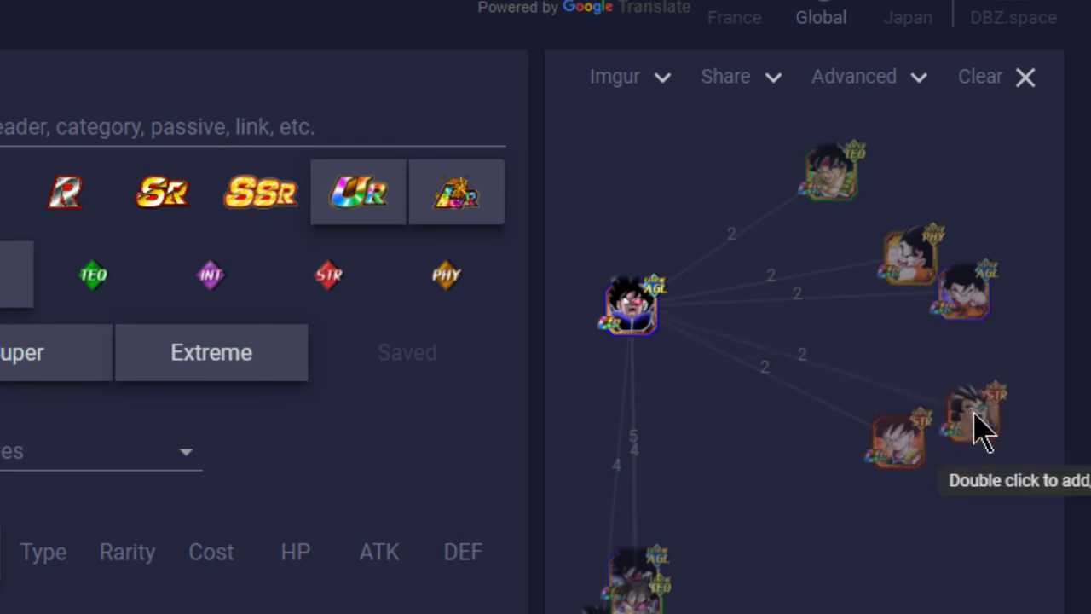
pyautogui.moveTo(986, 438); pyautogui.dragTo(954, 469)
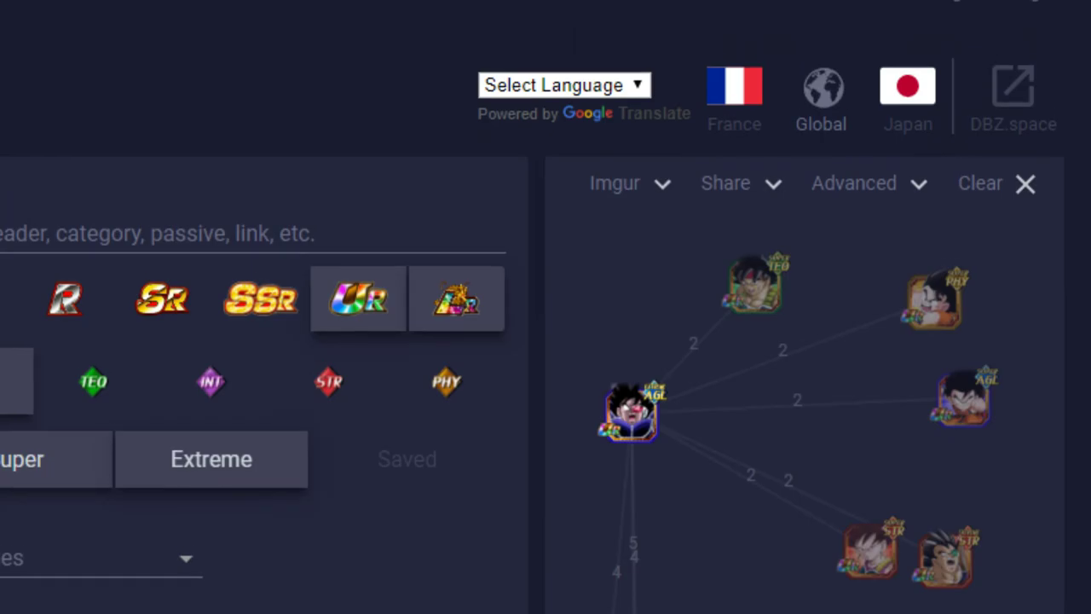
# - Clear the Low-Class Warrior graph and check the advanced filters for the Giant Form partners
pyautogui.click(1024, 182)
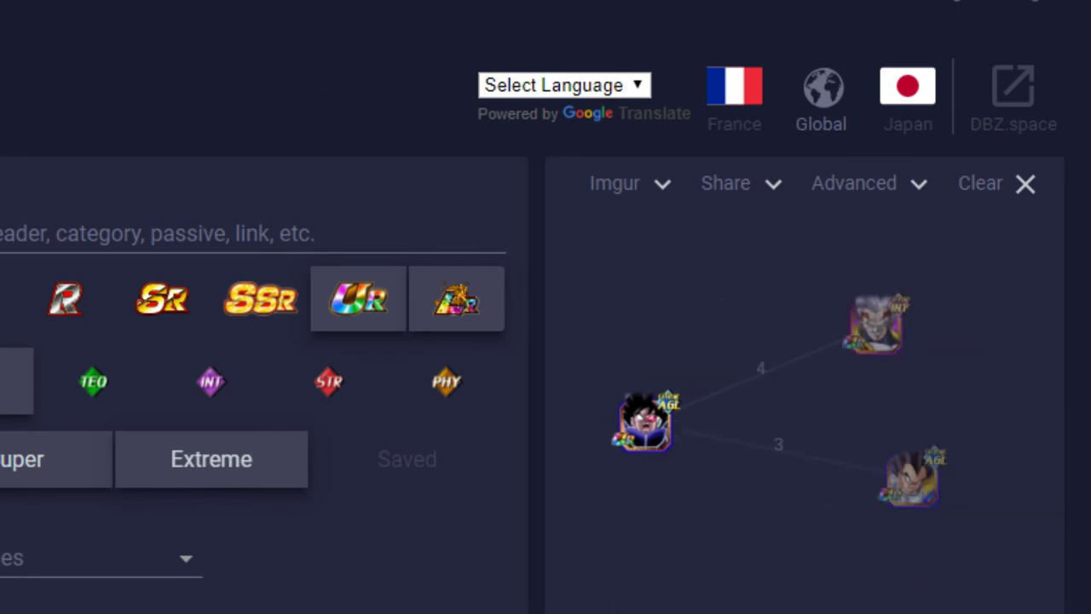
pyautogui.click(899, 204)
pyautogui.click(894, 205)
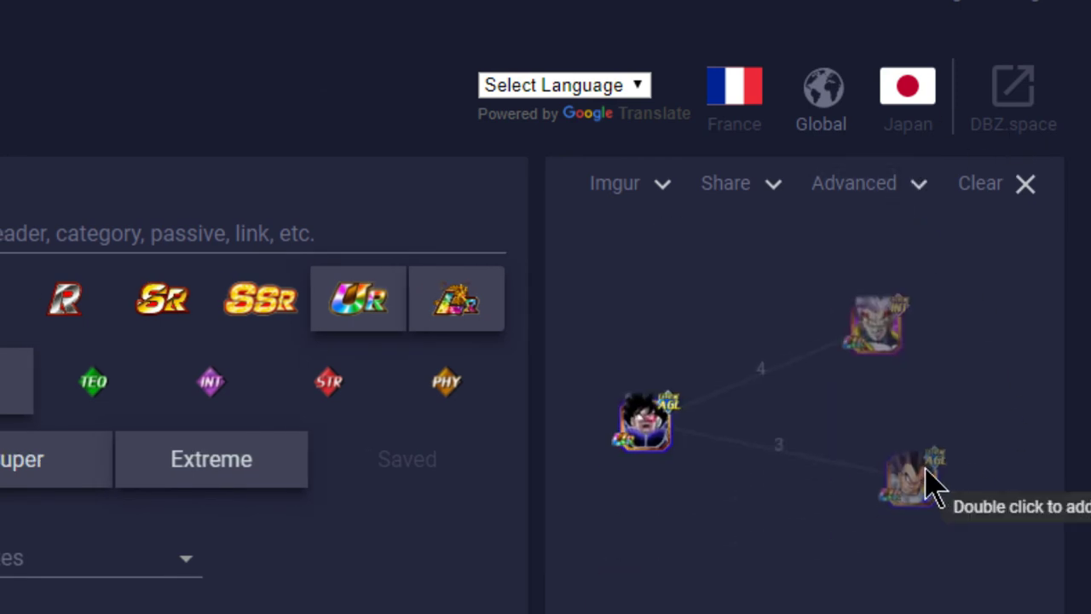
# - Move the AGL Giant Form partner below Turles and inspect the link skills Turles shares with the white-haired INT card
pyautogui.moveTo(935, 493); pyautogui.dragTo(901, 511)
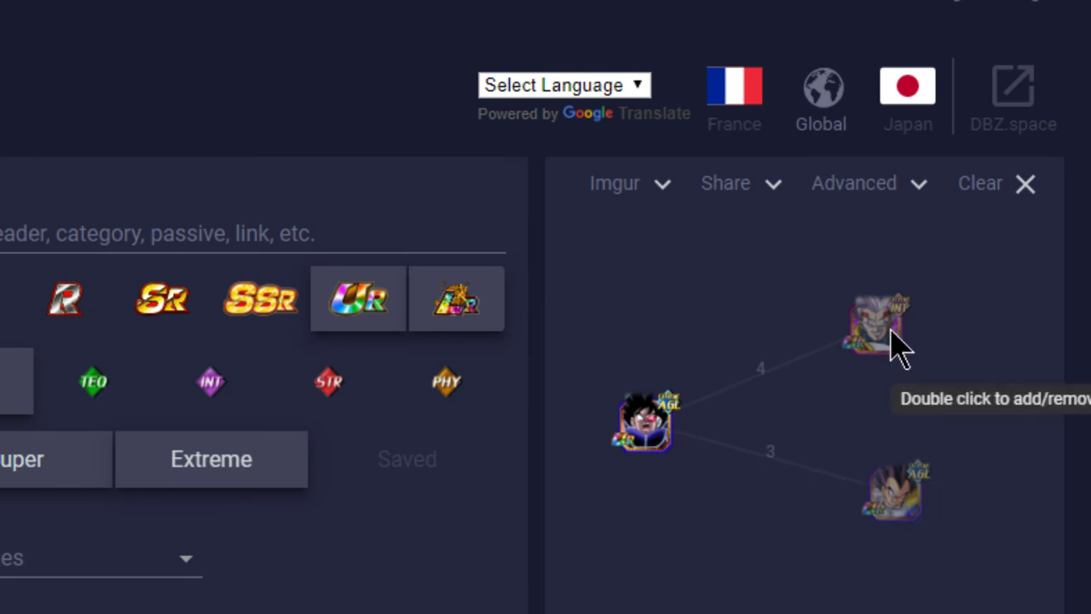
pyautogui.moveTo(898, 464); pyautogui.dragTo(601, 610)
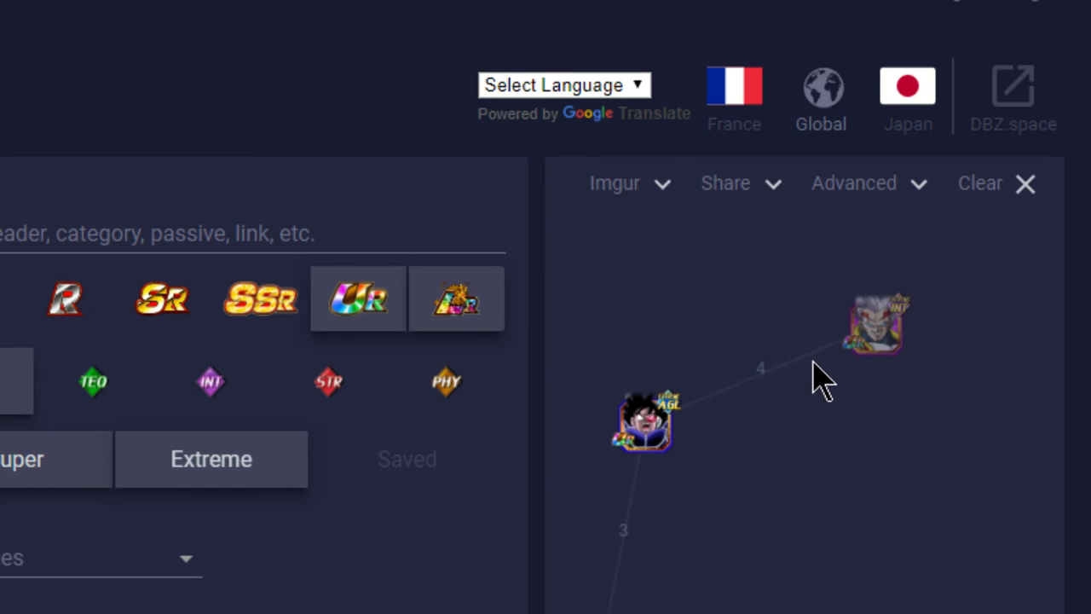
pyautogui.moveTo(801, 374)
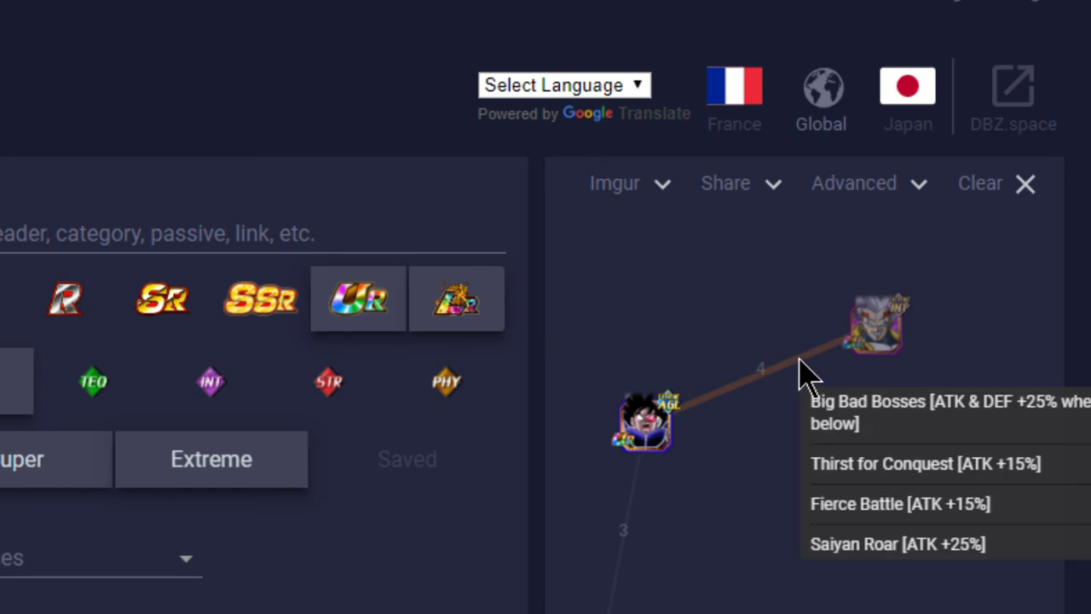
# - Move the white-haired INT card below Turles and lower the Giant Form graph's minimum links to 2
pyautogui.moveTo(881, 355); pyautogui.dragTo(797, 609)
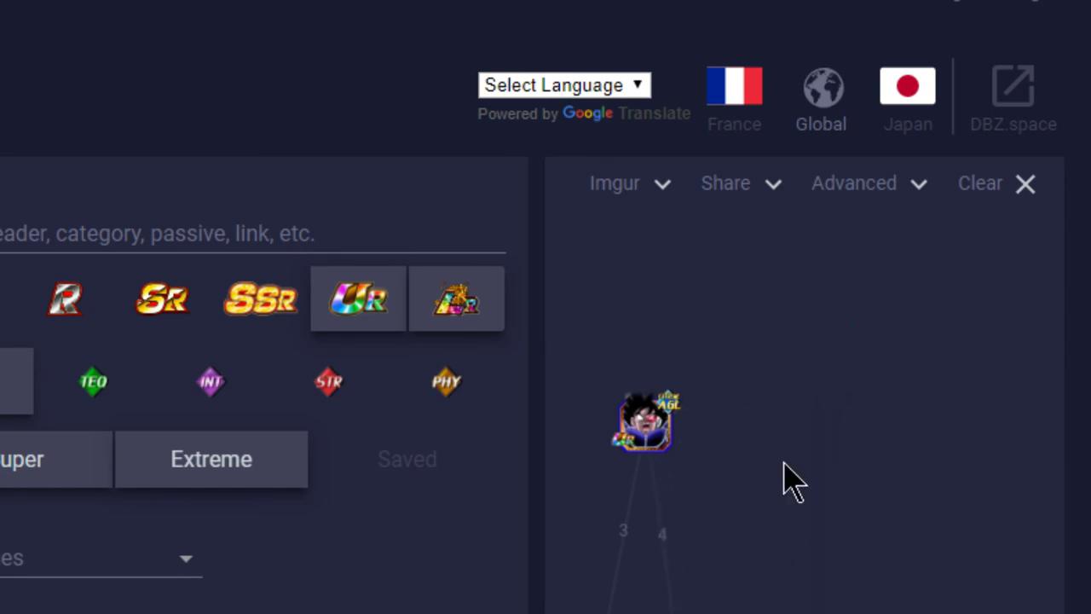
pyautogui.click(916, 191)
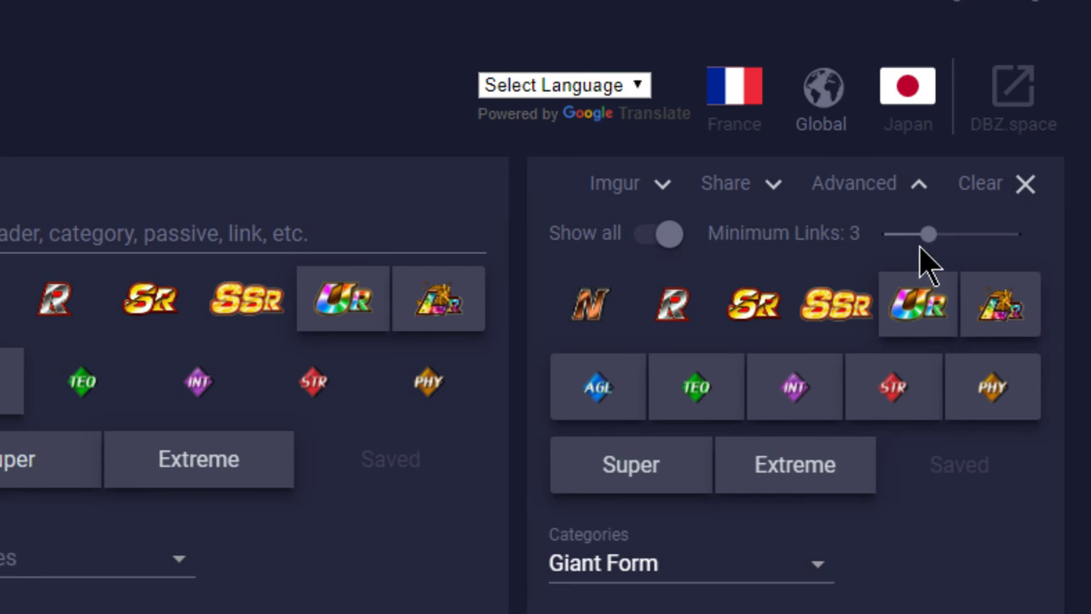
pyautogui.moveTo(927, 236); pyautogui.dragTo(903, 236)
pyautogui.click(878, 190)
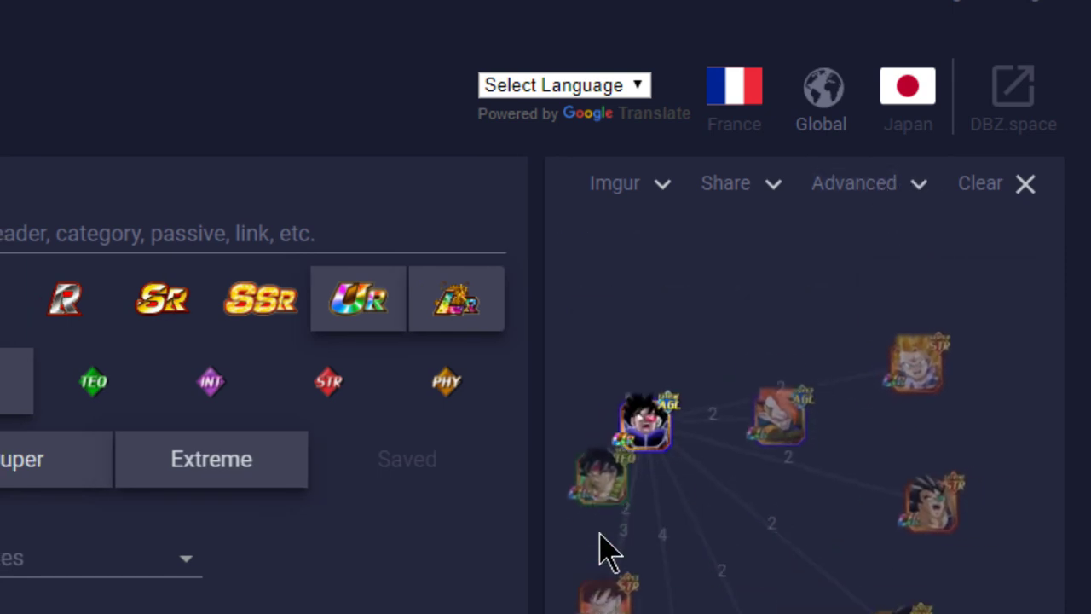
# - Separate the red-haired AGL and blond STR Giant Form partners and inspect the link skills each shares with Turles
pyautogui.doubleClick(915, 529)
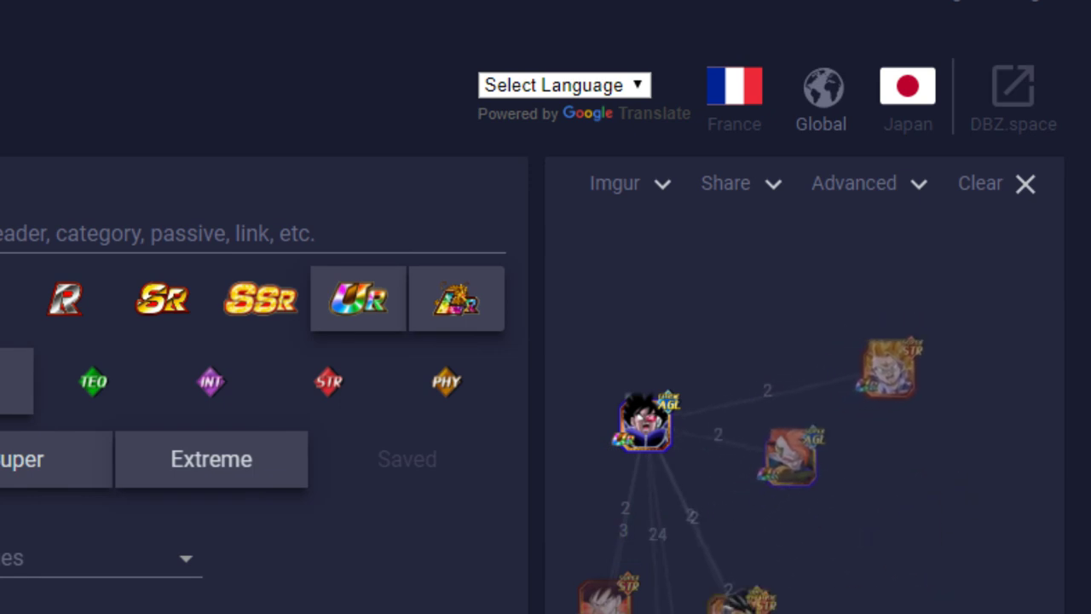
pyautogui.moveTo(821, 470); pyautogui.dragTo(825, 326)
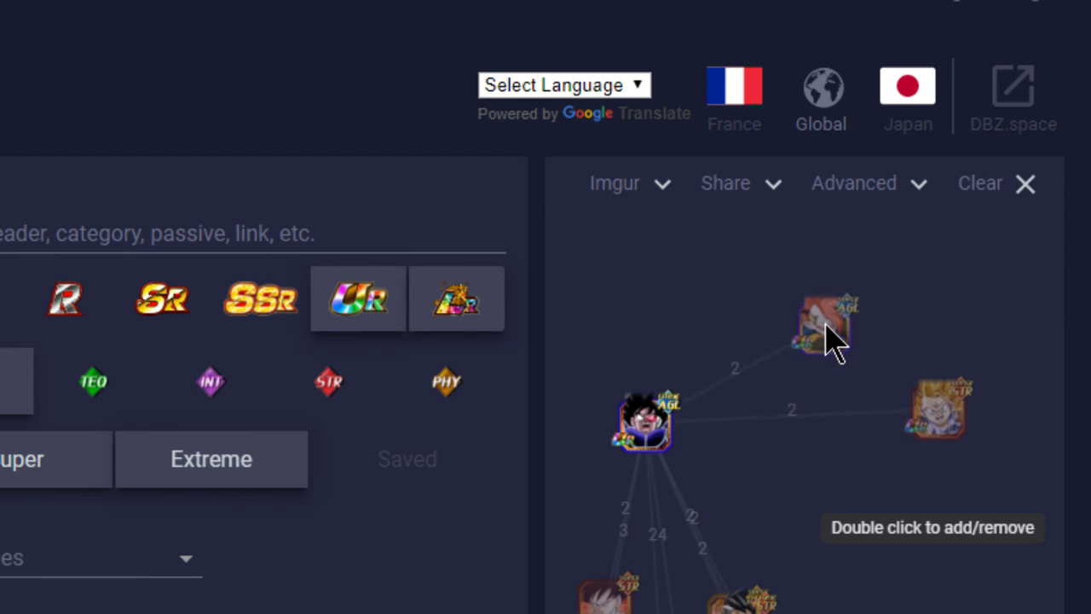
pyautogui.moveTo(954, 419); pyautogui.dragTo(904, 401)
pyautogui.moveTo(771, 373)
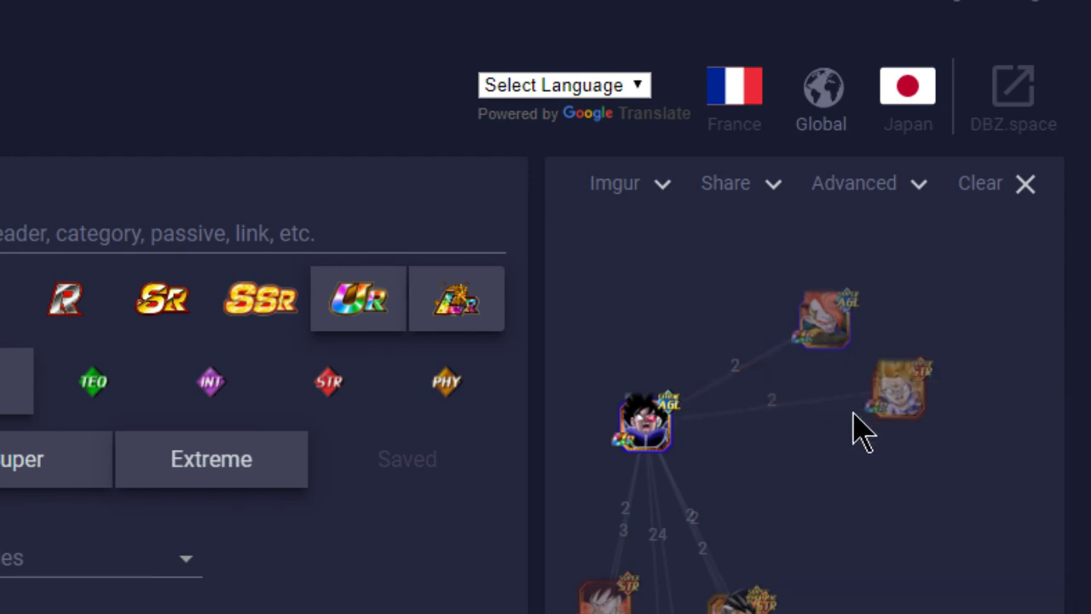
pyautogui.moveTo(810, 401)
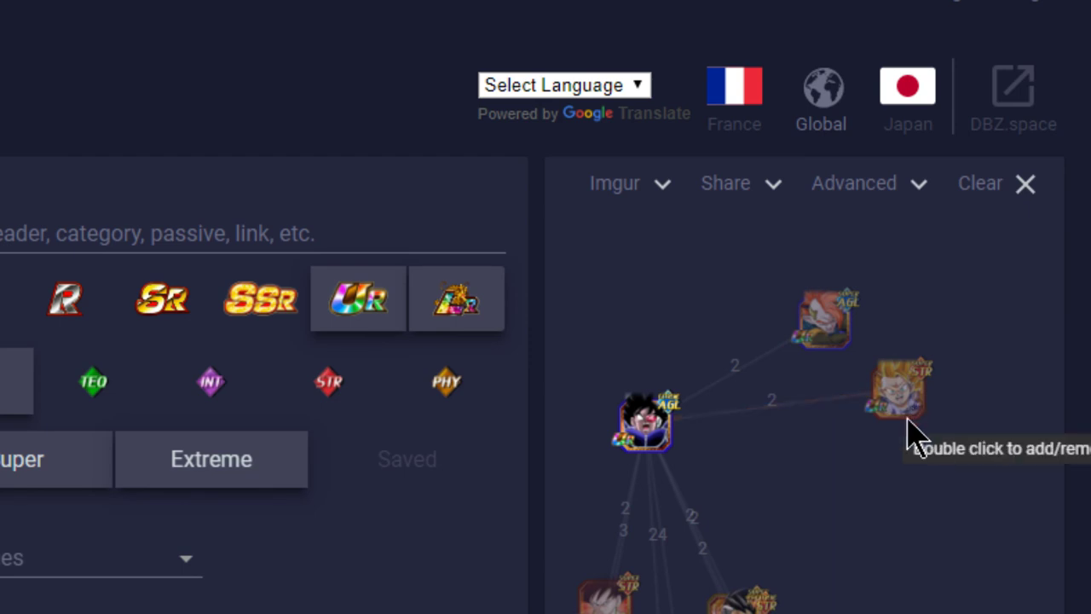
# - Reposition the main Turles card closer to the AGL and STR partners and spread those two cards apart around it
pyautogui.moveTo(919, 422); pyautogui.dragTo(883, 416)
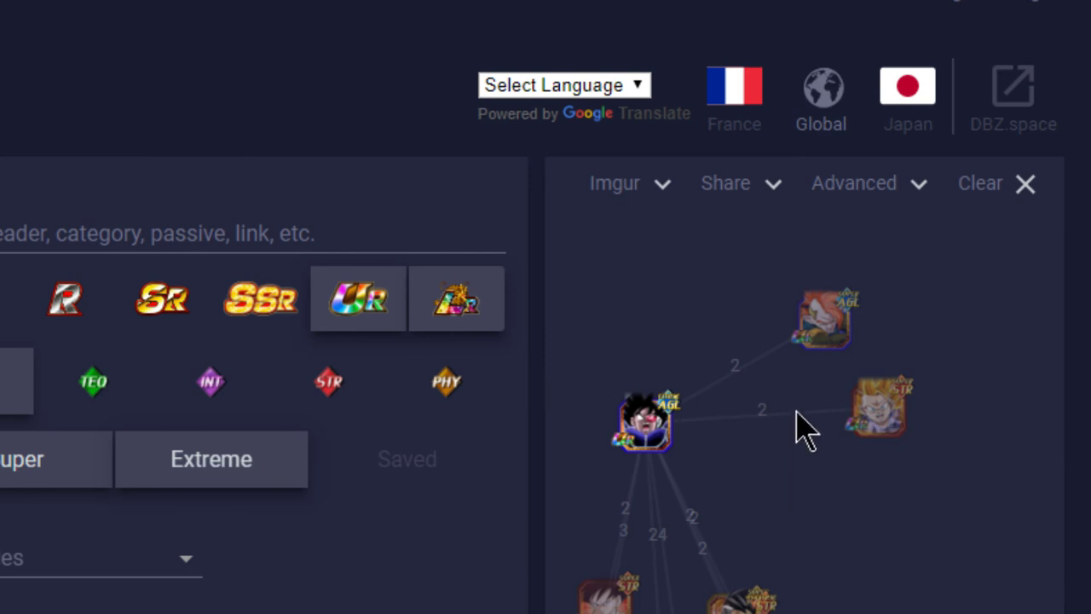
pyautogui.moveTo(652, 437); pyautogui.dragTo(709, 416)
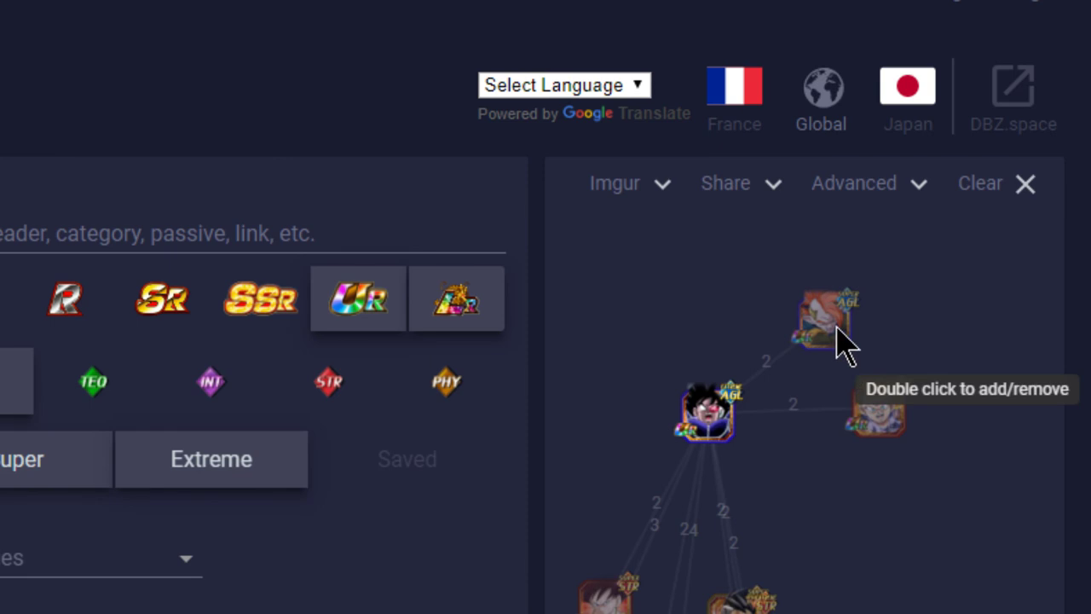
pyautogui.moveTo(840, 336); pyautogui.dragTo(809, 307)
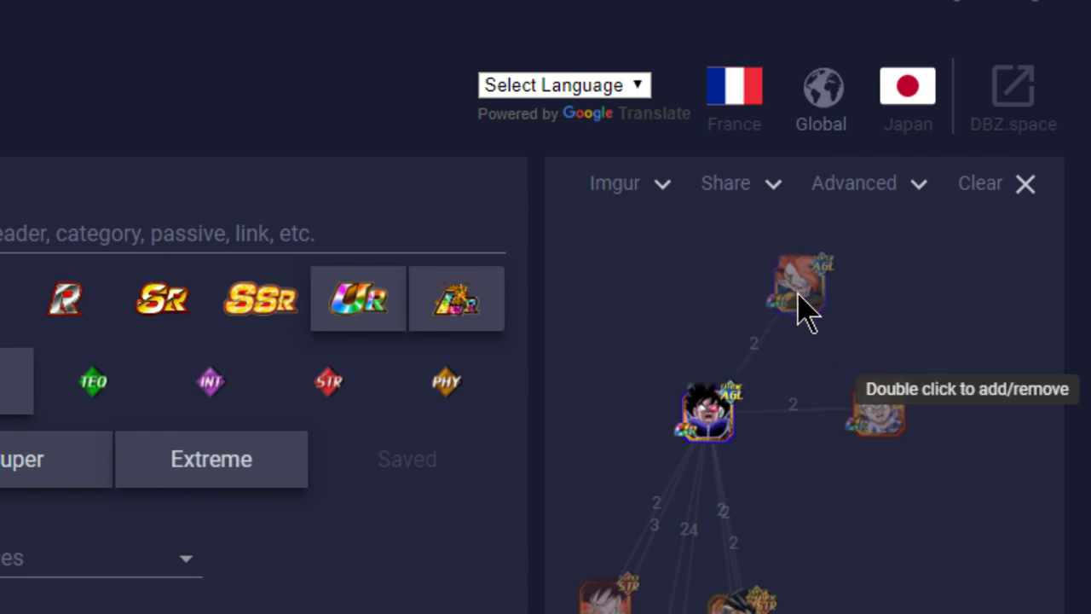
pyautogui.moveTo(883, 418); pyautogui.dragTo(949, 385)
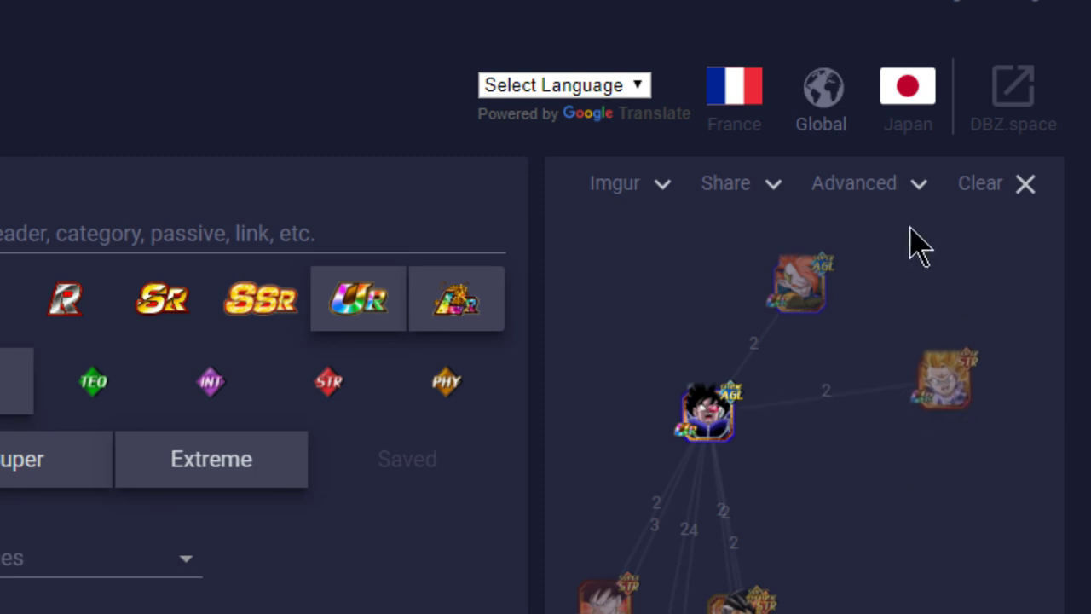
# - Check the link graph's advanced filter options and collapse them again
pyautogui.click(848, 182)
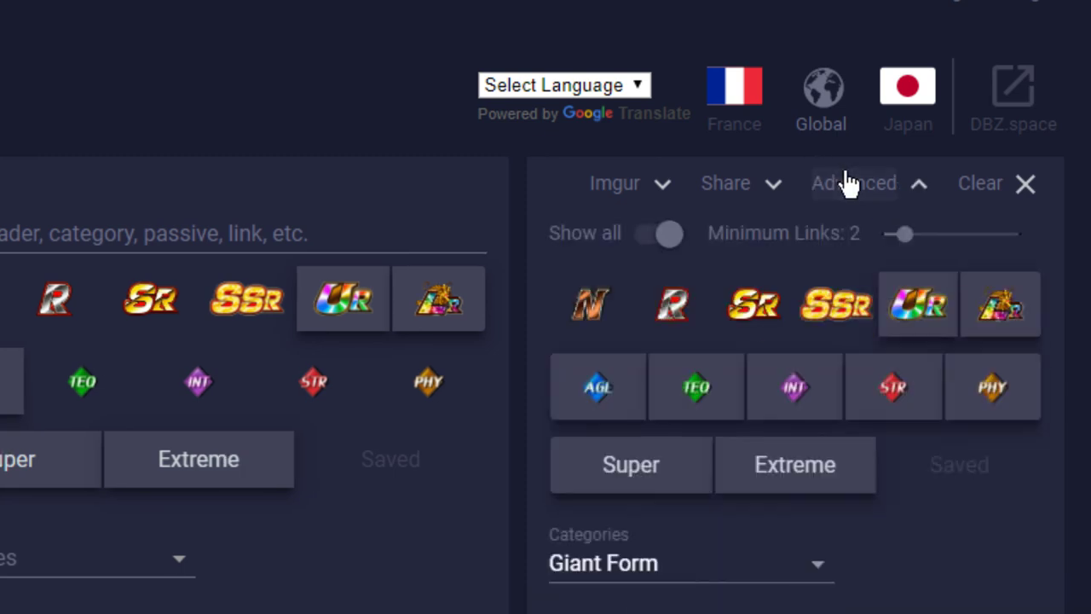
pyautogui.click(848, 182)
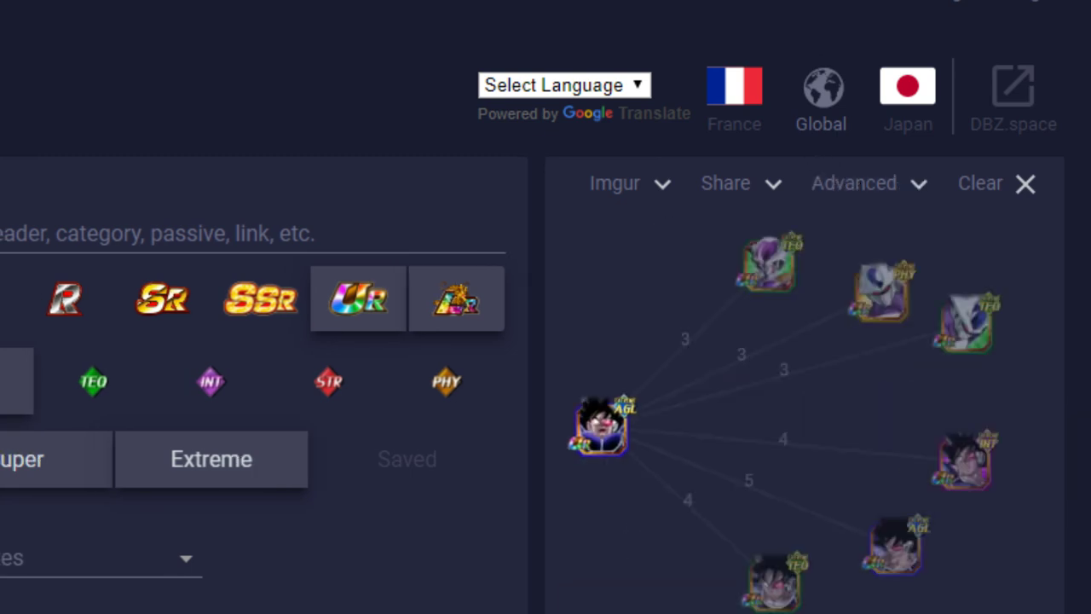
pyautogui.click(853, 196)
pyautogui.click(853, 196)
# - Group the Turles partners beneath the main card and inspect the link skills it shares with the TEQ and PHY cards above
pyautogui.moveTo(767, 577); pyautogui.dragTo(629, 566)
pyautogui.moveTo(901, 574); pyautogui.dragTo(720, 564)
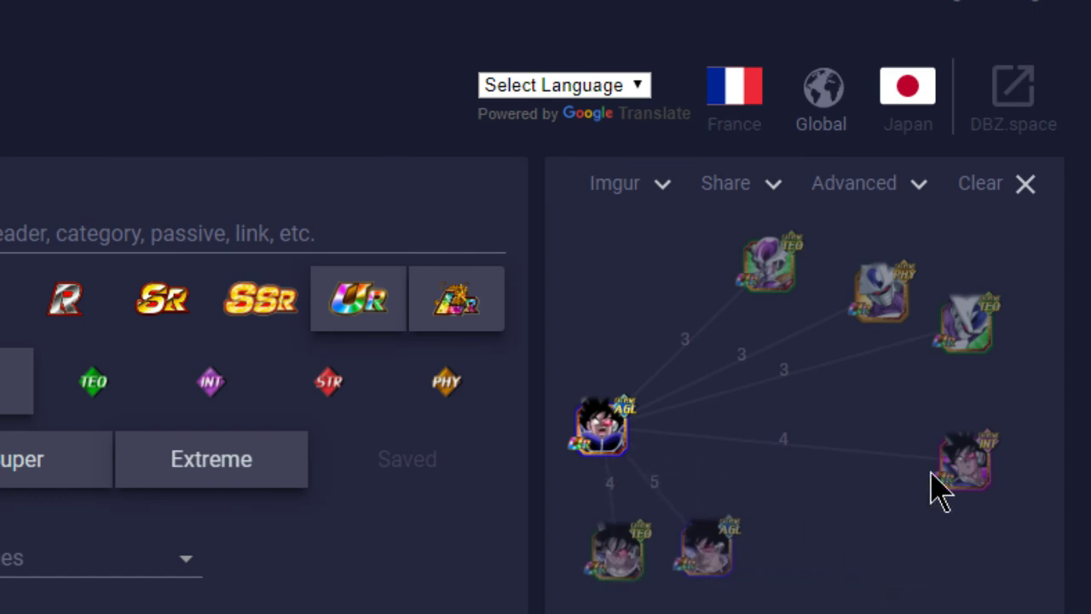
pyautogui.moveTo(932, 486); pyautogui.dragTo(889, 511)
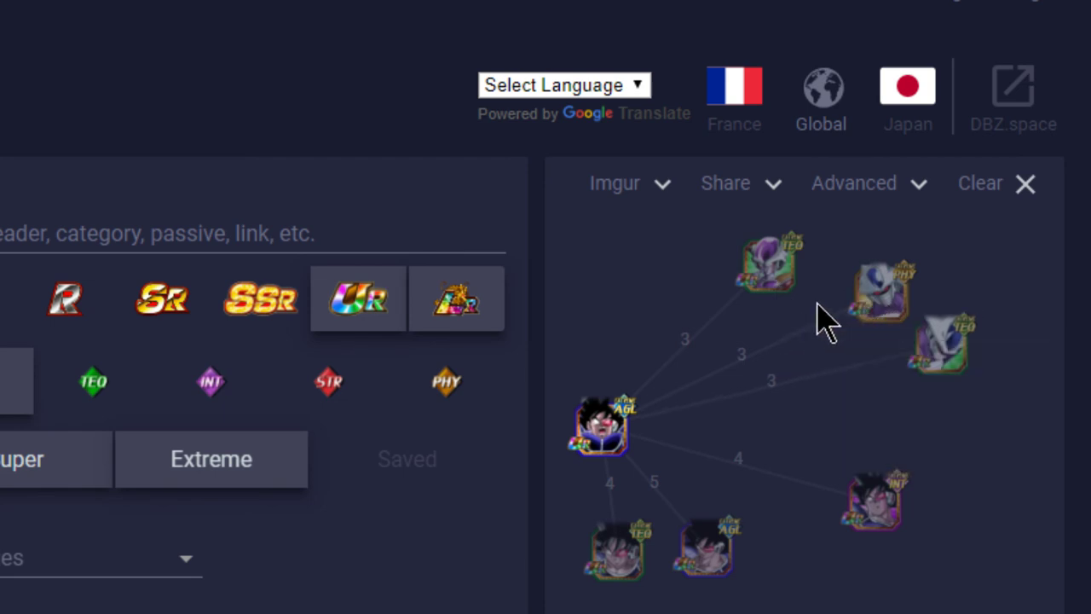
pyautogui.moveTo(714, 332)
pyautogui.moveTo(718, 328)
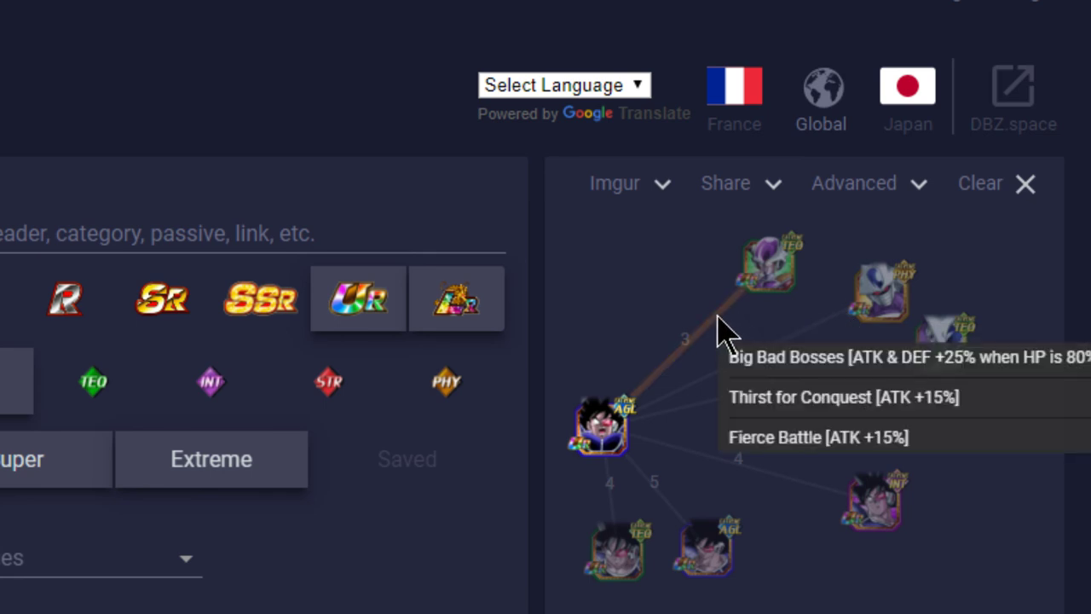
pyautogui.moveTo(811, 341)
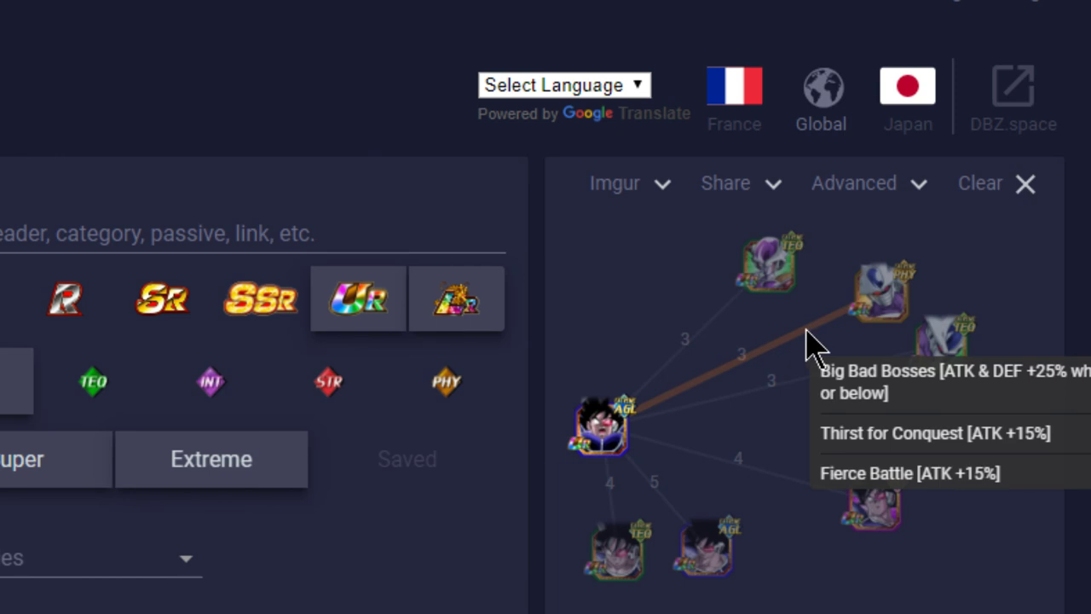
pyautogui.moveTo(852, 382)
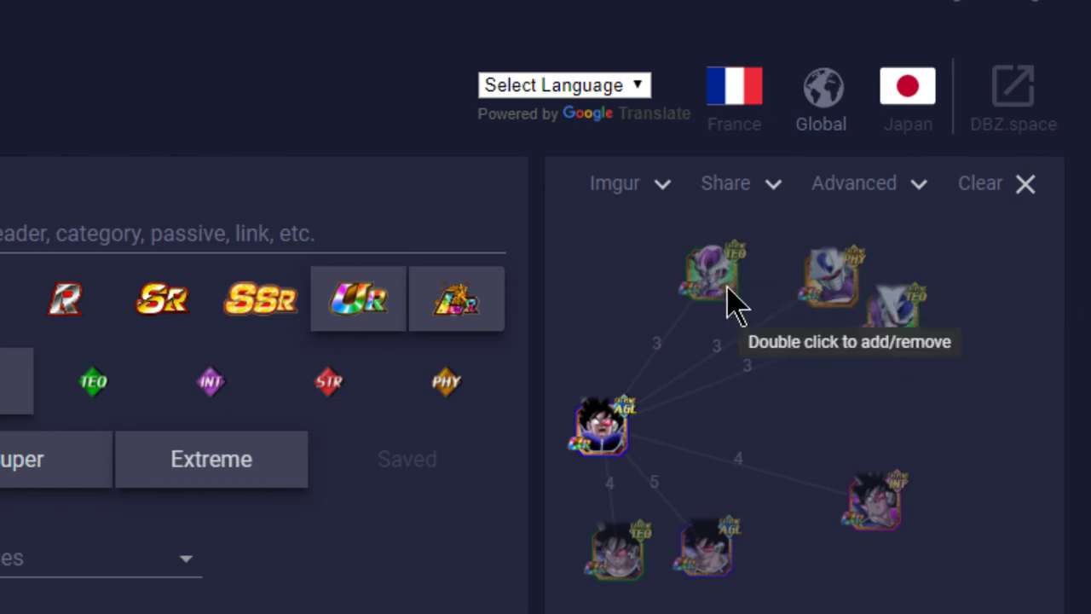
# - Rearrange the upper TEQ and PHY three-link partners side by side and switch the card data to the Japan version
pyautogui.moveTo(726, 291); pyautogui.dragTo(646, 317)
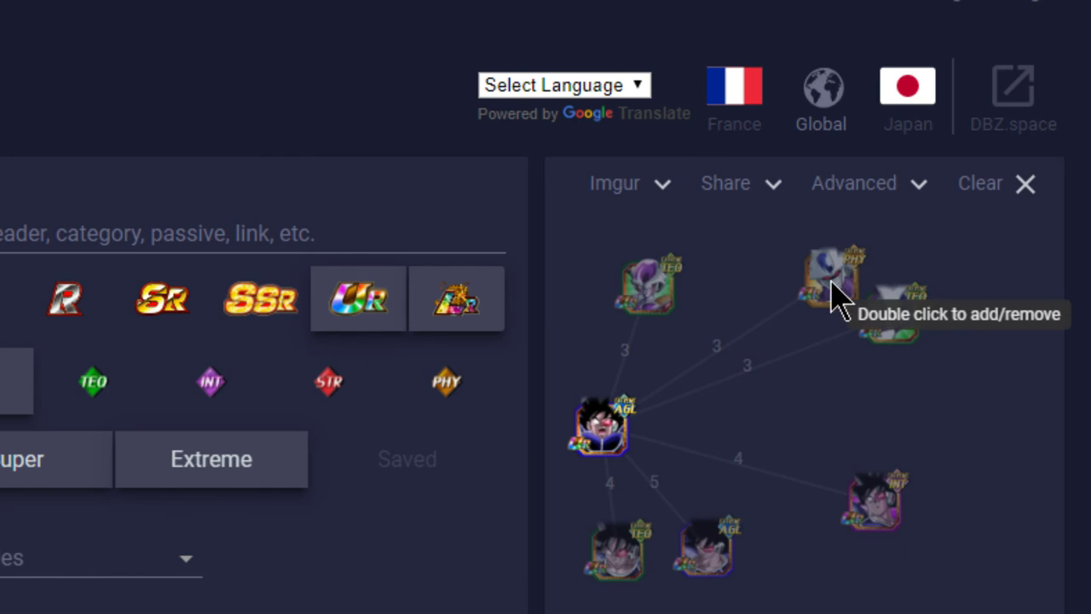
pyautogui.moveTo(810, 287); pyautogui.dragTo(780, 294)
pyautogui.moveTo(640, 295); pyautogui.dragTo(689, 287)
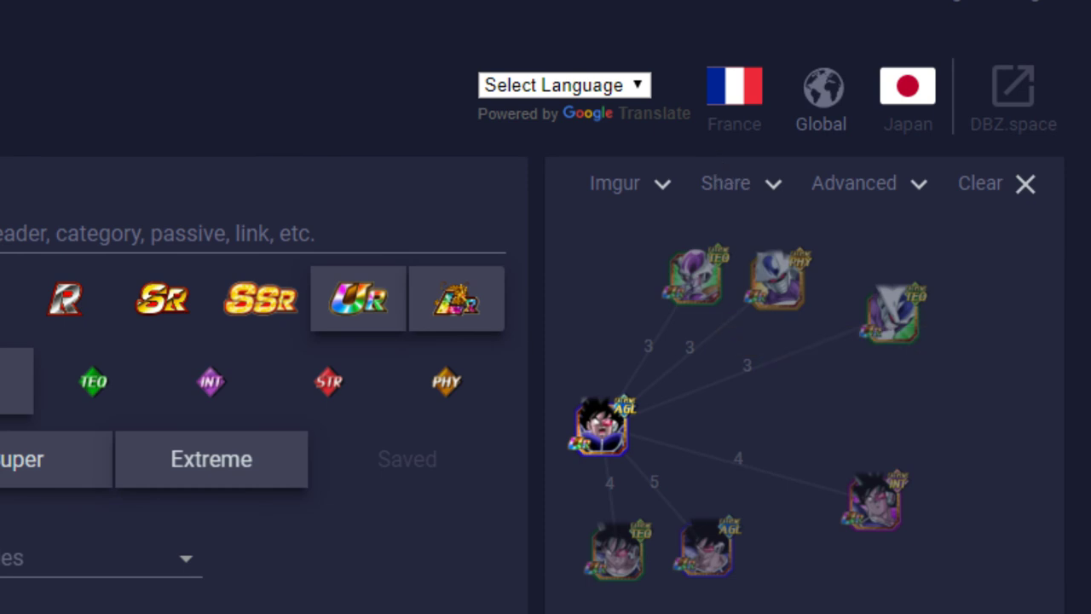
pyautogui.click(886, 87)
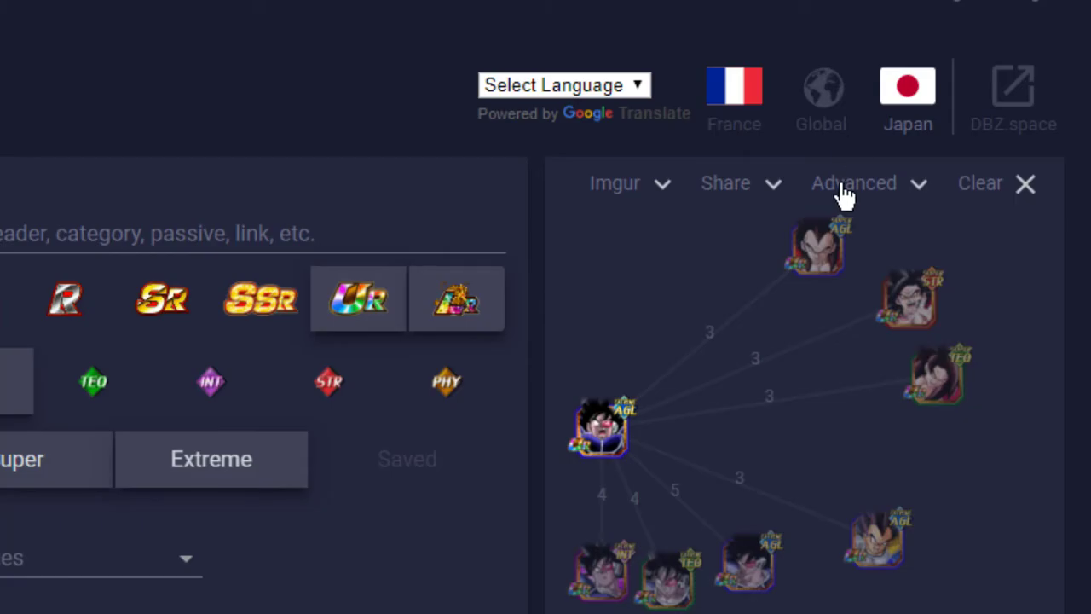
# - Add the AGL, STR and TEQ Super Saiyan 4 partners to the link graph alongside the main Turles card
pyautogui.click(842, 193)
pyautogui.click(842, 193)
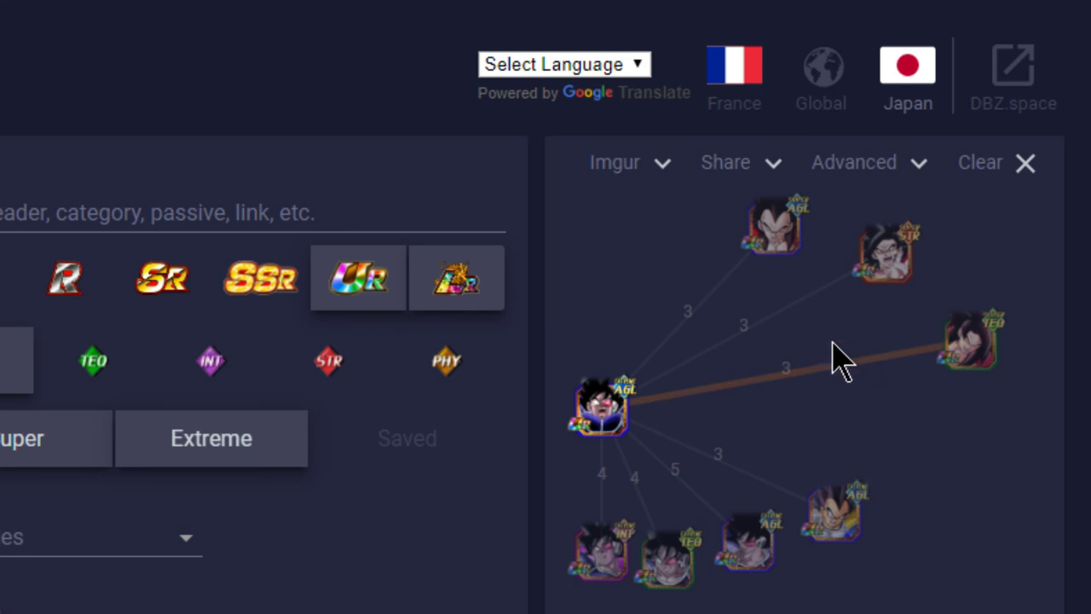
pyautogui.moveTo(808, 316)
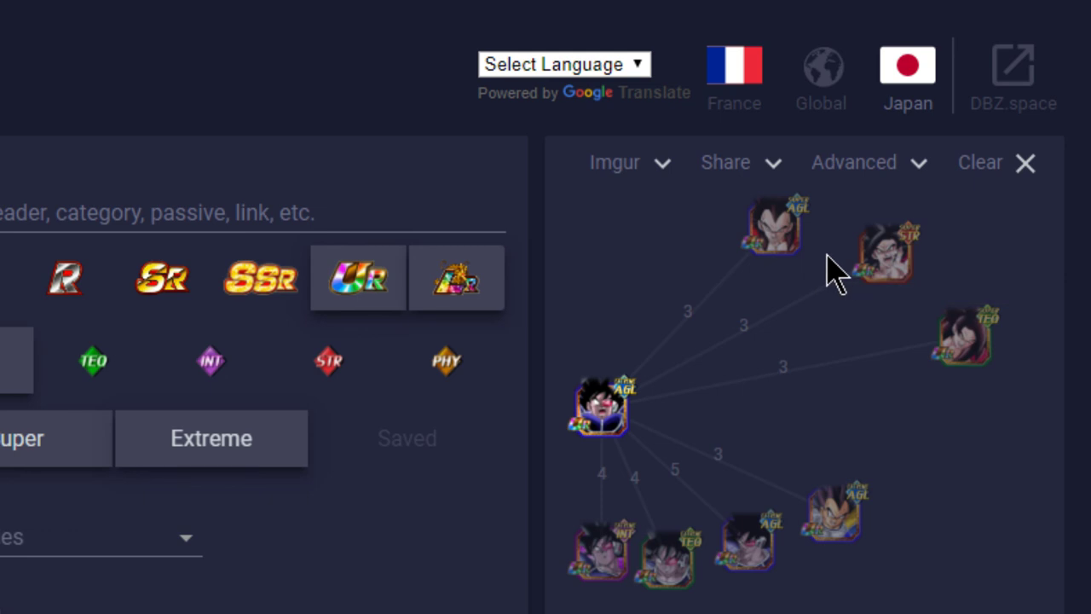
pyautogui.click(774, 246)
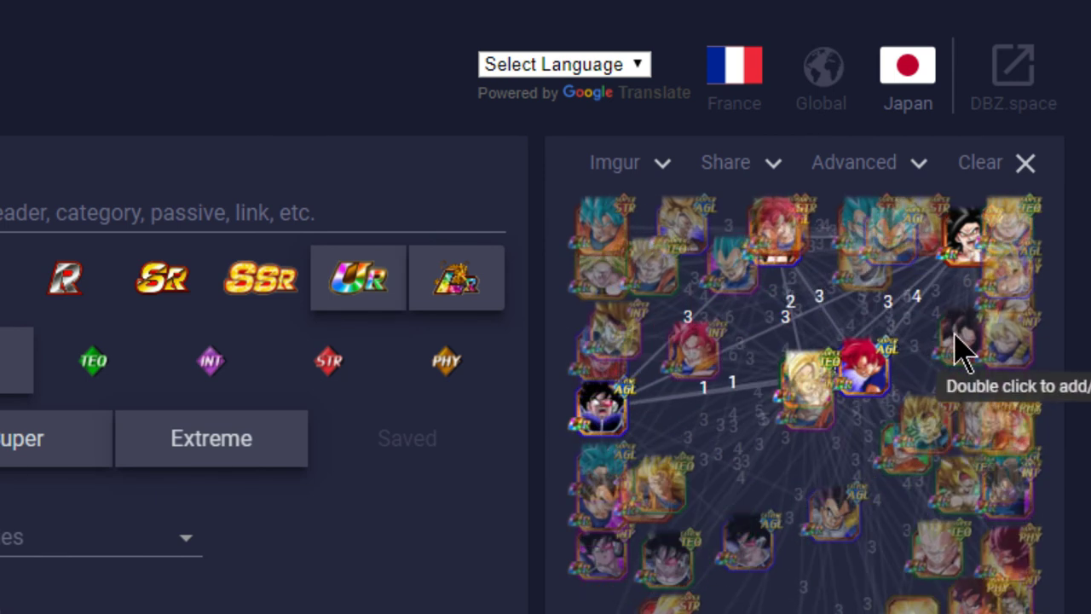
# - Turn off the Show all option in the link graph's advanced filters and collapse them
pyautogui.click(860, 179)
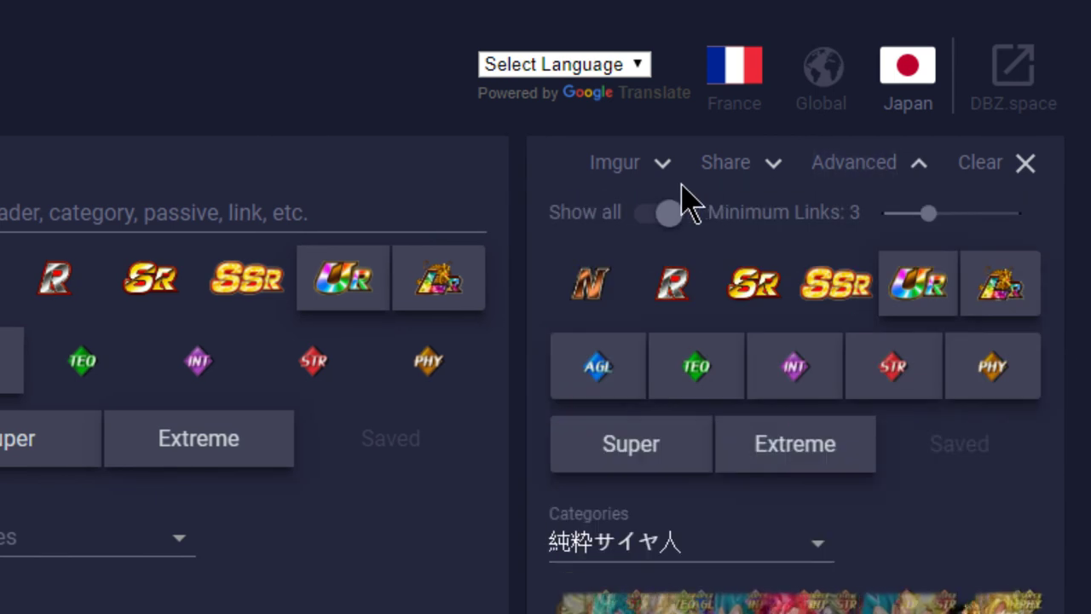
pyautogui.click(669, 213)
pyautogui.click(857, 181)
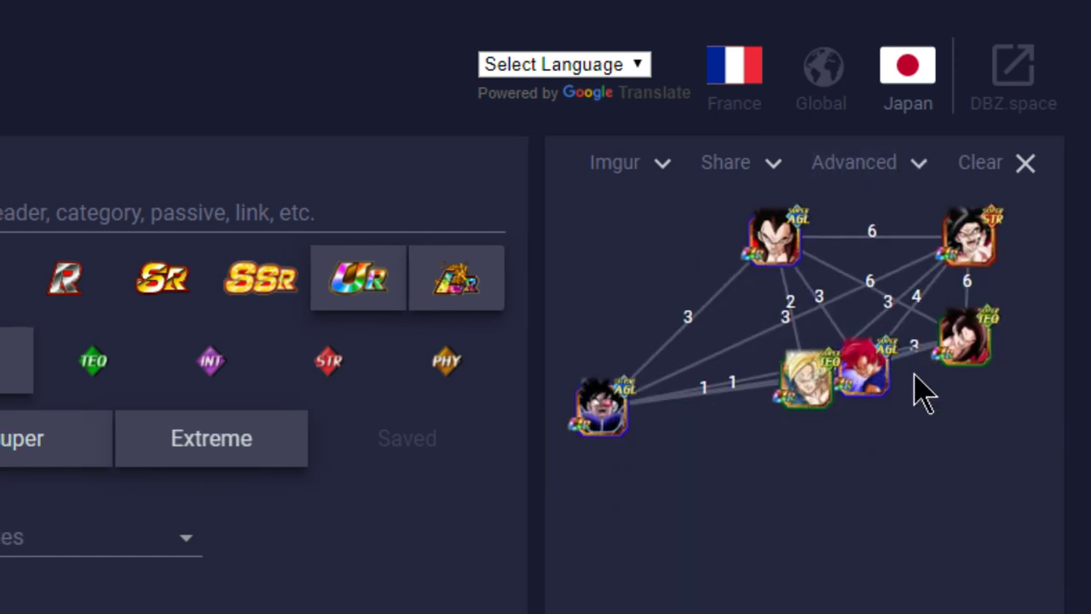
# - Remove the extra red-haired AGL and blond TEQ cards from the graph and move the TEQ Super Saiyan 4 card closer to Turles
pyautogui.doubleClick(874, 383)
pyautogui.doubleClick(807, 385)
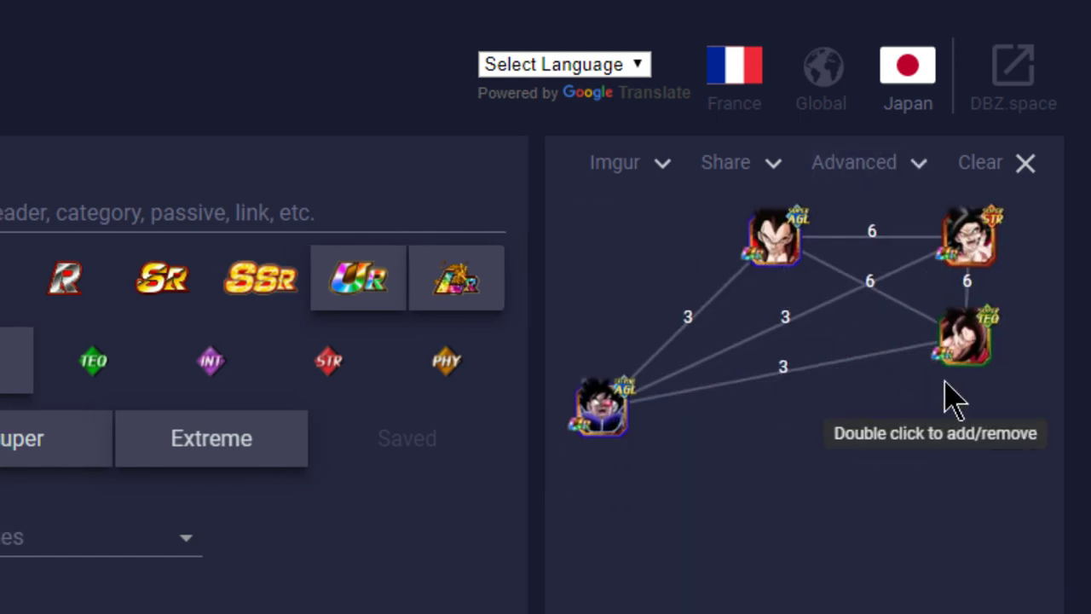
pyautogui.moveTo(953, 339); pyautogui.dragTo(854, 392)
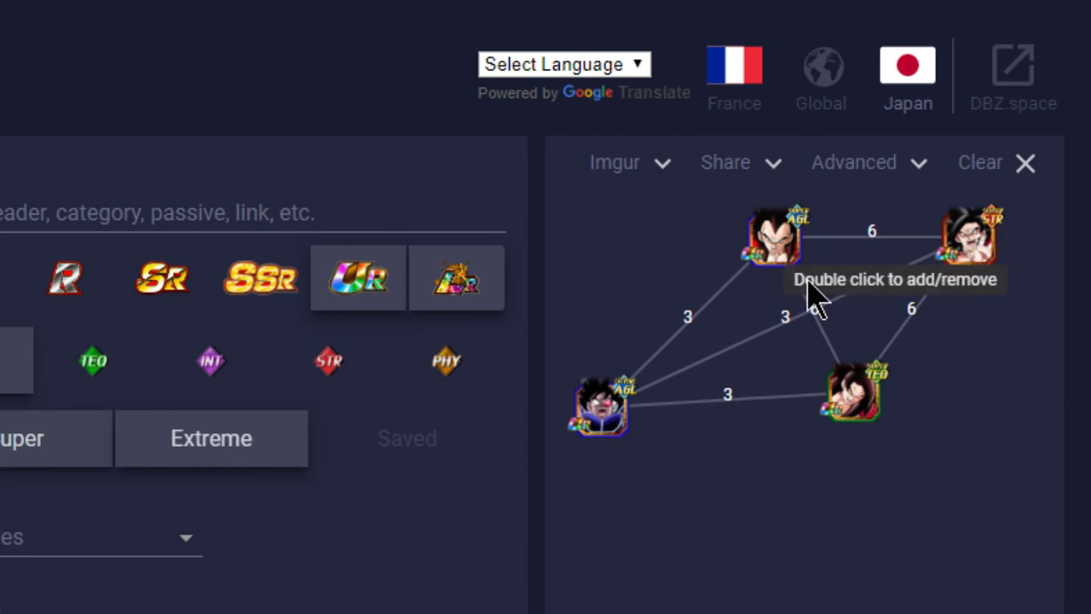
pyautogui.doubleClick(937, 370)
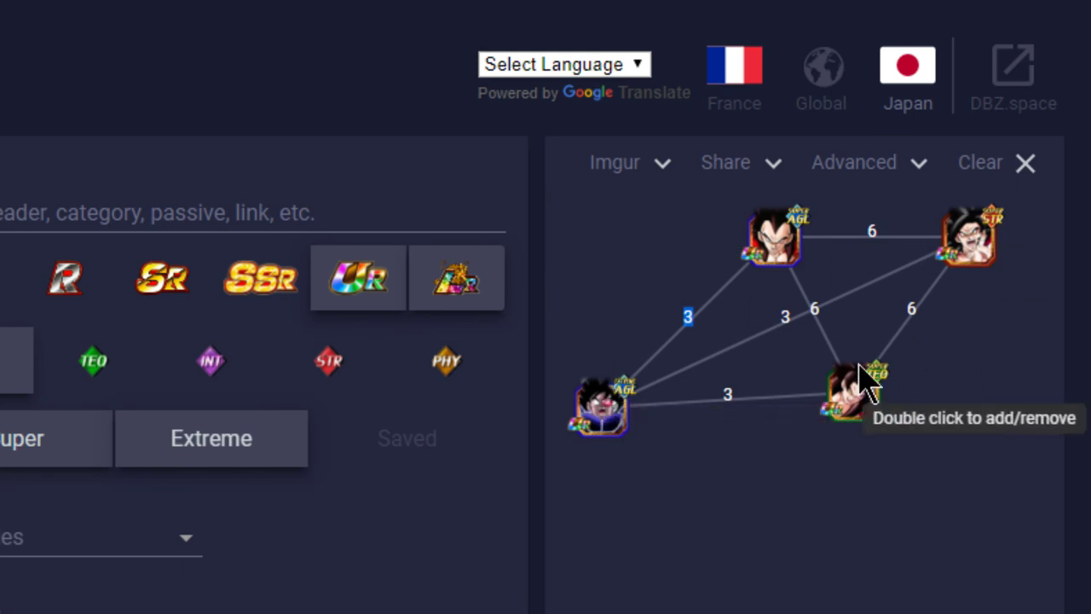
# - Remove the TEQ, STR and AGL Super Saiyan 4 partners from the graph, keeping only the main Turles card
pyautogui.doubleClick(869, 390)
pyautogui.doubleClick(940, 254)
pyautogui.doubleClick(784, 254)
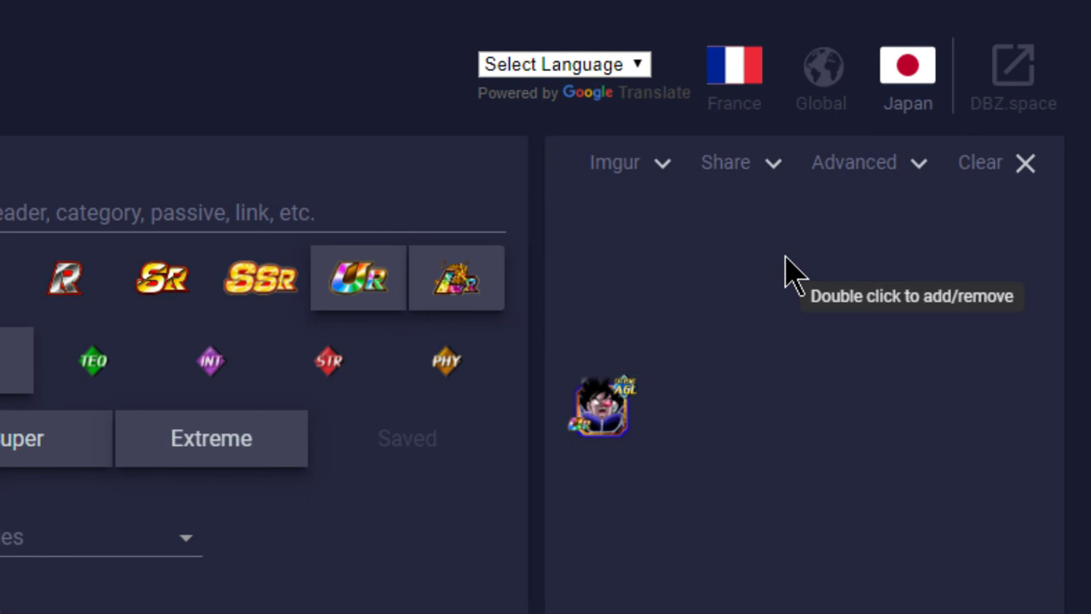